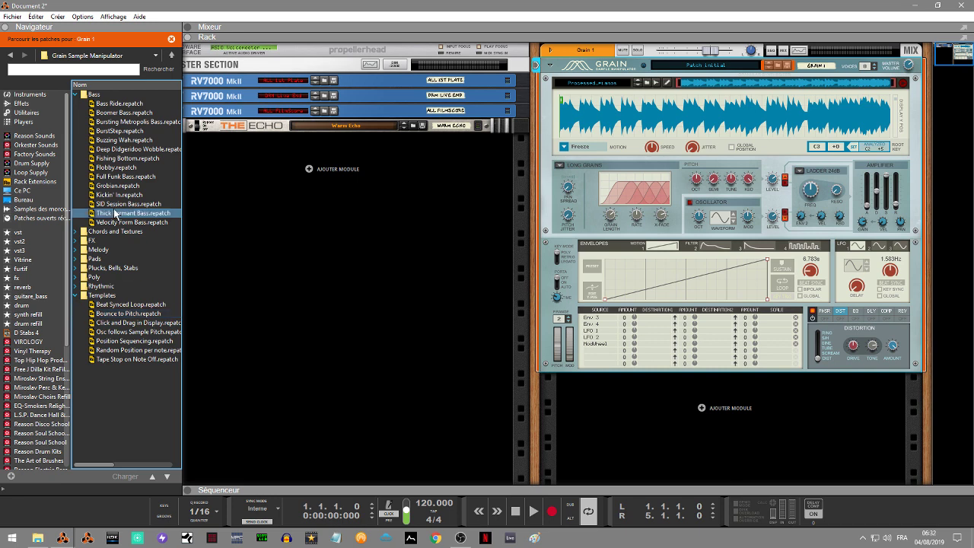
- Collapse the Bass patch folder and inspect the sample by narrowing the waveform overview range, restoring the full range at the end
{"action": "left_click", "coordinate": [76, 95]}
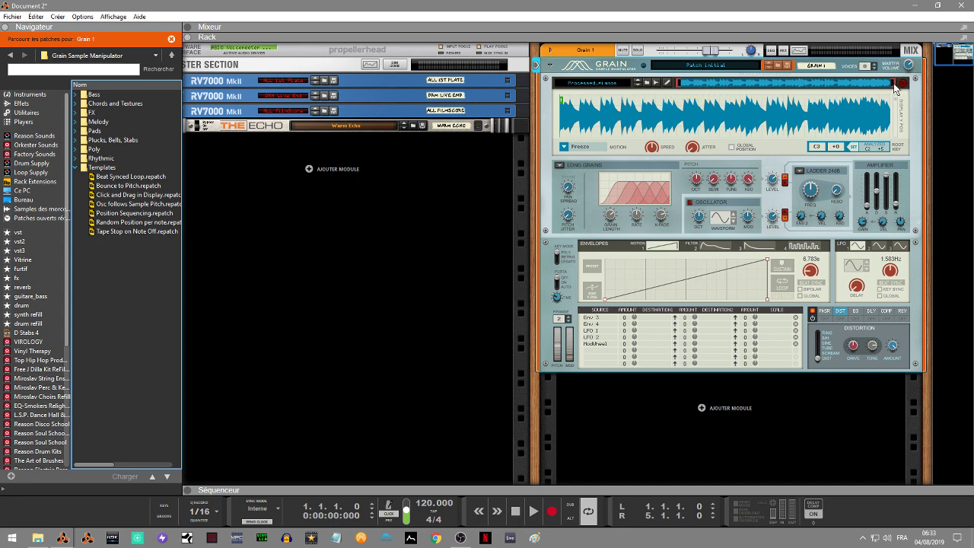
{"action": "left_click_drag", "start_coordinate": [893, 83], "coordinate": [928, 99]}
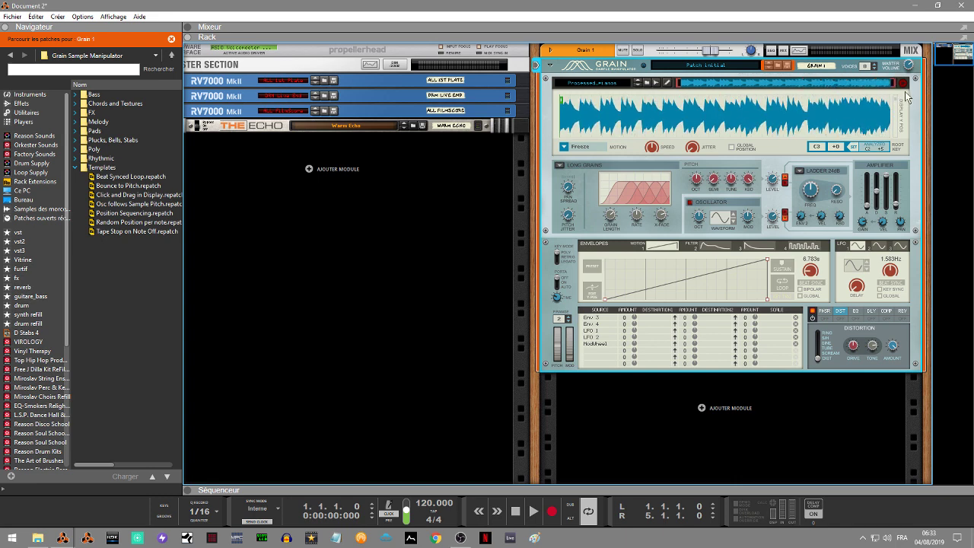
{"action": "left_click_drag", "start_coordinate": [905, 91], "coordinate": [735, 91]}
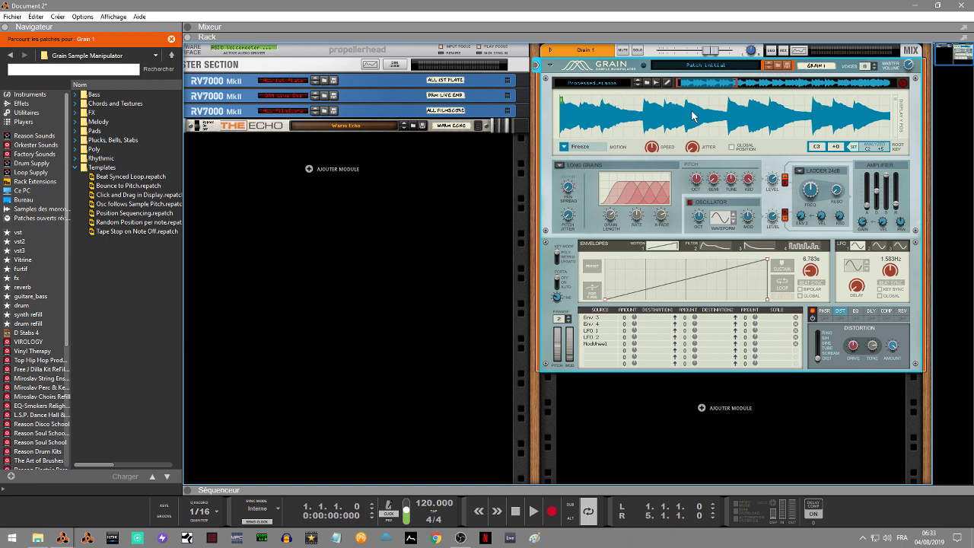
{"action": "left_click_drag", "start_coordinate": [738, 89], "coordinate": [909, 103]}
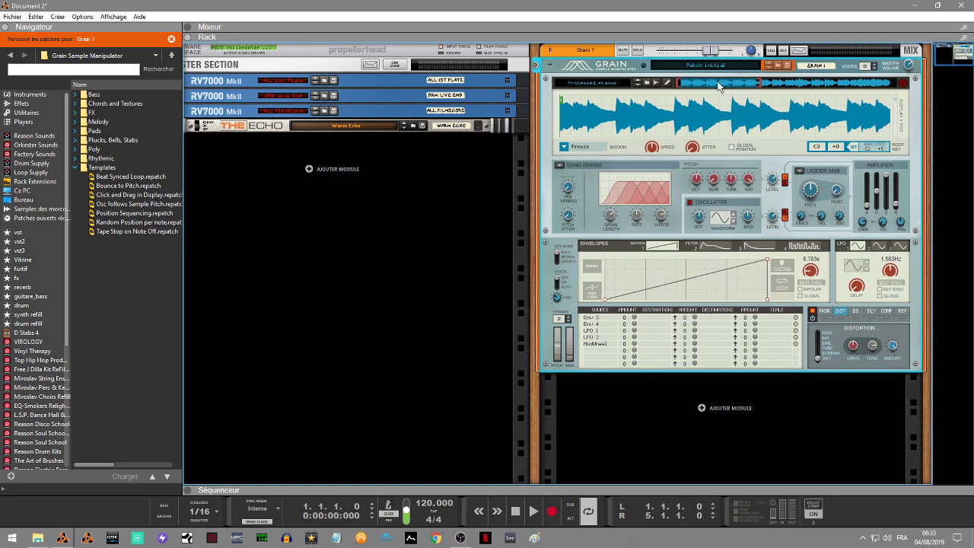
{"action": "left_click_drag", "start_coordinate": [734, 85], "coordinate": [669, 81]}
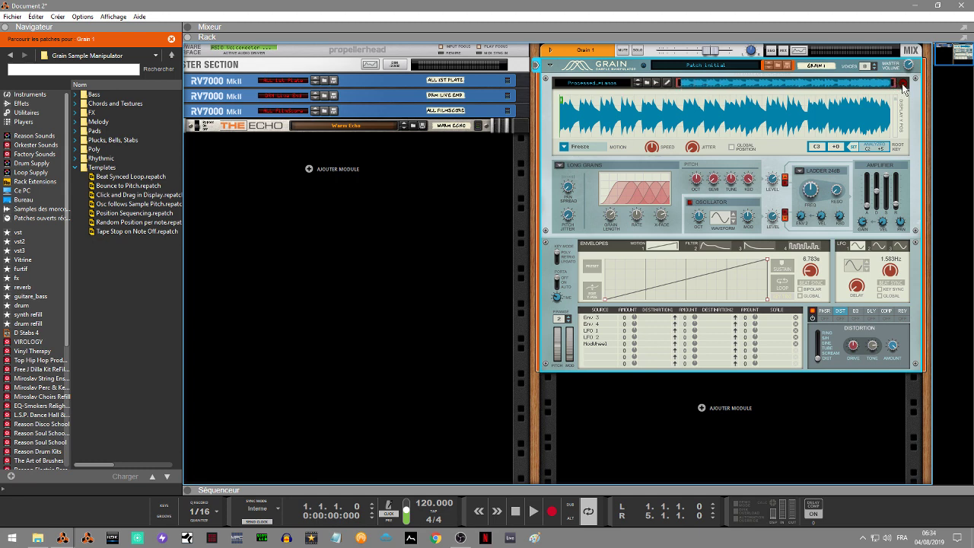
- Preview the loaded sample in the Grain device and stop the playback
{"action": "left_click", "coordinate": [902, 85]}
{"action": "left_click", "coordinate": [902, 84]}
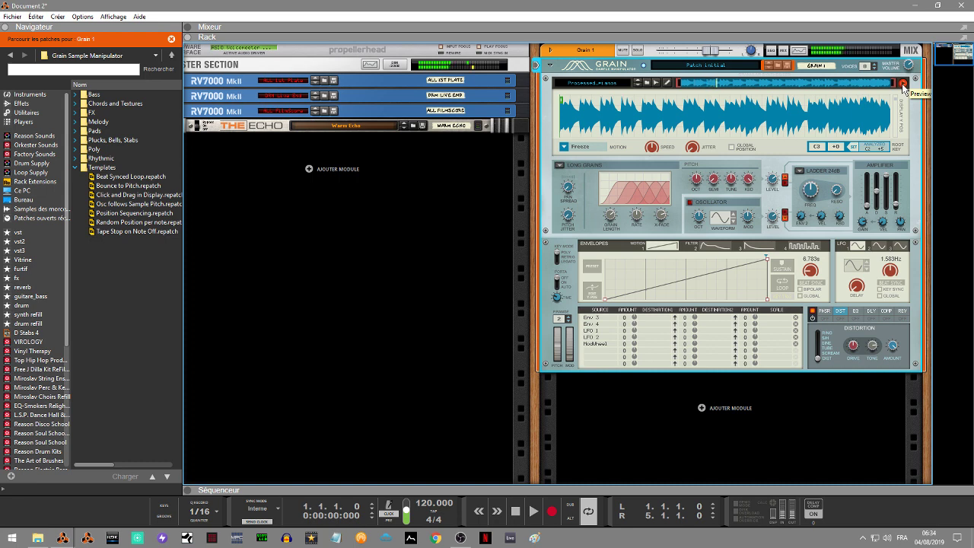
{"action": "left_click", "coordinate": [903, 84]}
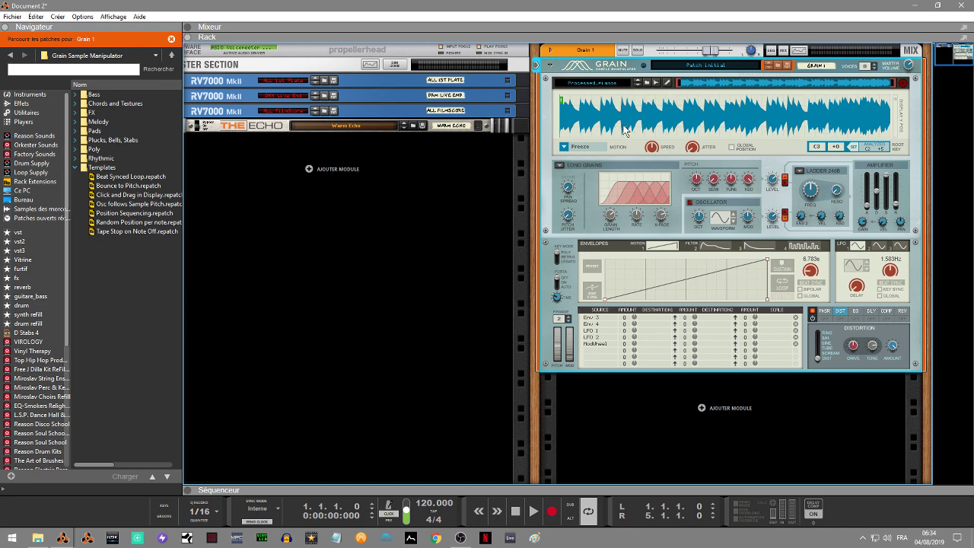
- Review the motion modes, keep Freeze, and try moving the start marker slightly later in the waveform
{"action": "left_click", "coordinate": [564, 146]}
{"action": "left_click", "coordinate": [564, 146]}
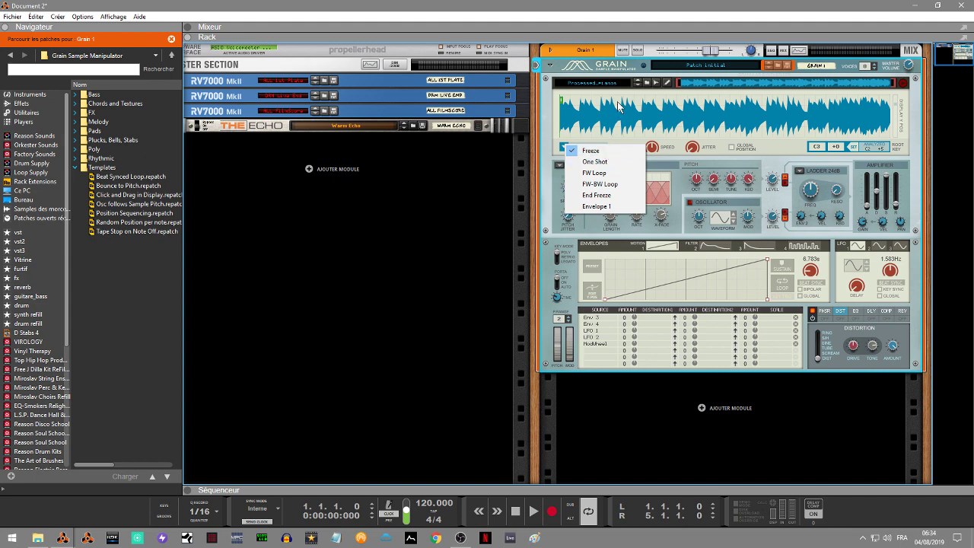
{"action": "left_click", "coordinate": [564, 103]}
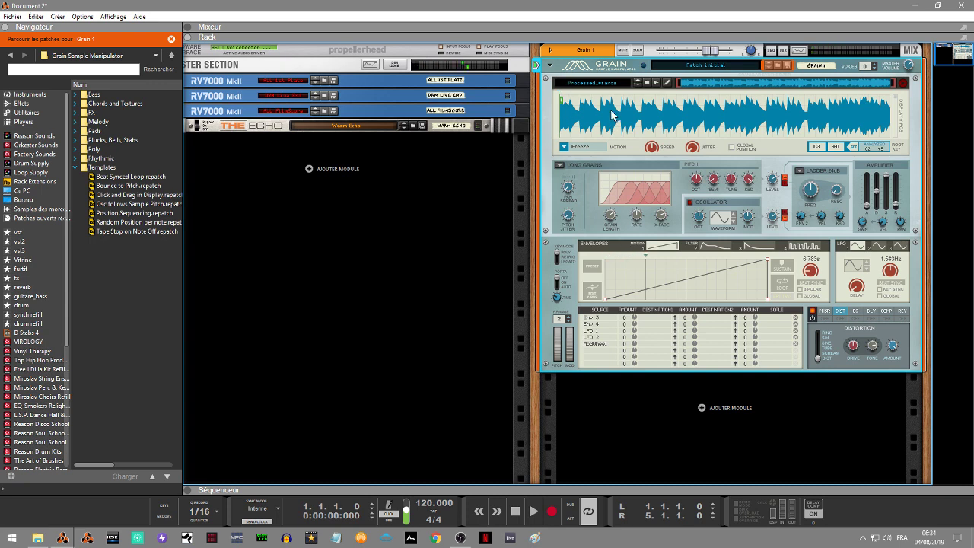
{"action": "left_click_drag", "start_coordinate": [560, 104], "coordinate": [572, 105]}
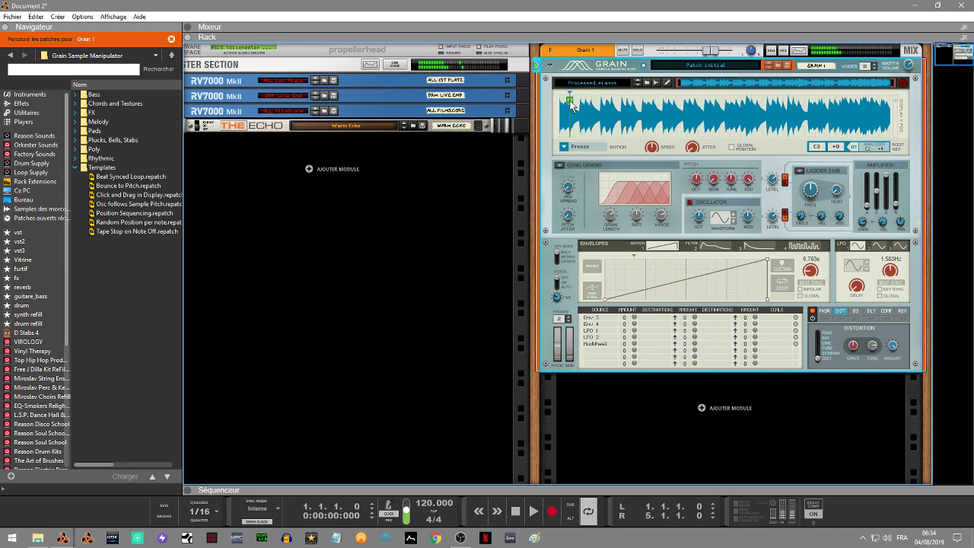
{"action": "left_click_drag", "start_coordinate": [572, 105], "coordinate": [582, 107]}
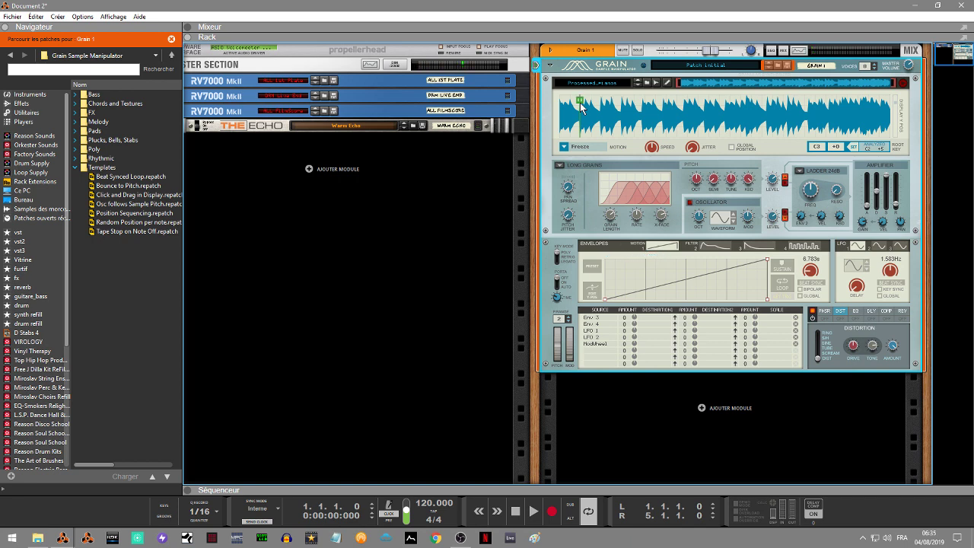
- Set the sample motion to One Shot and try moving the start marker past the end marker
{"action": "left_click", "coordinate": [568, 149]}
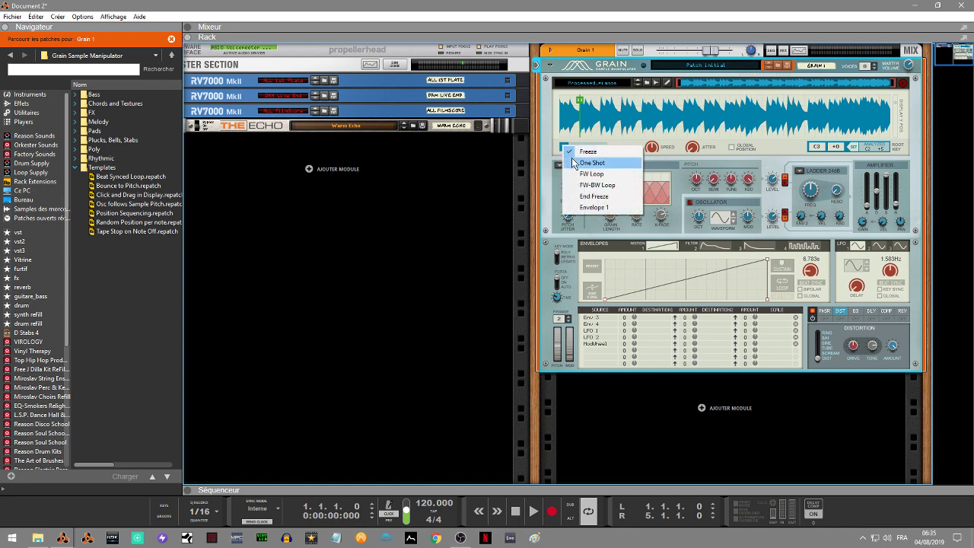
{"action": "left_click", "coordinate": [573, 163]}
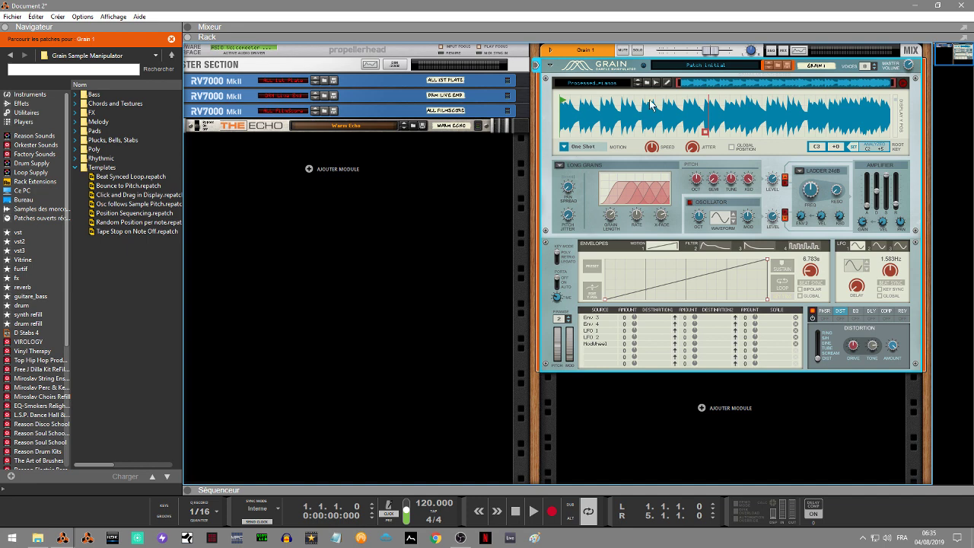
{"action": "left_click_drag", "start_coordinate": [708, 136], "coordinate": [704, 137]}
{"action": "left_click_drag", "start_coordinate": [565, 101], "coordinate": [810, 105]}
- Set the sample motion to FW Loop and move the end marker close to the sample's beginning
{"action": "left_click", "coordinate": [577, 146]}
{"action": "left_click", "coordinate": [594, 175]}
{"action": "left_click_drag", "start_coordinate": [698, 137], "coordinate": [601, 141]}
- Try the FW-BW Loop motion on the short region and switch the motion to End Freeze
{"action": "left_click", "coordinate": [566, 149]}
{"action": "left_click", "coordinate": [579, 187]}
{"action": "left_click", "coordinate": [564, 147]}
{"action": "left_click", "coordinate": [585, 200]}
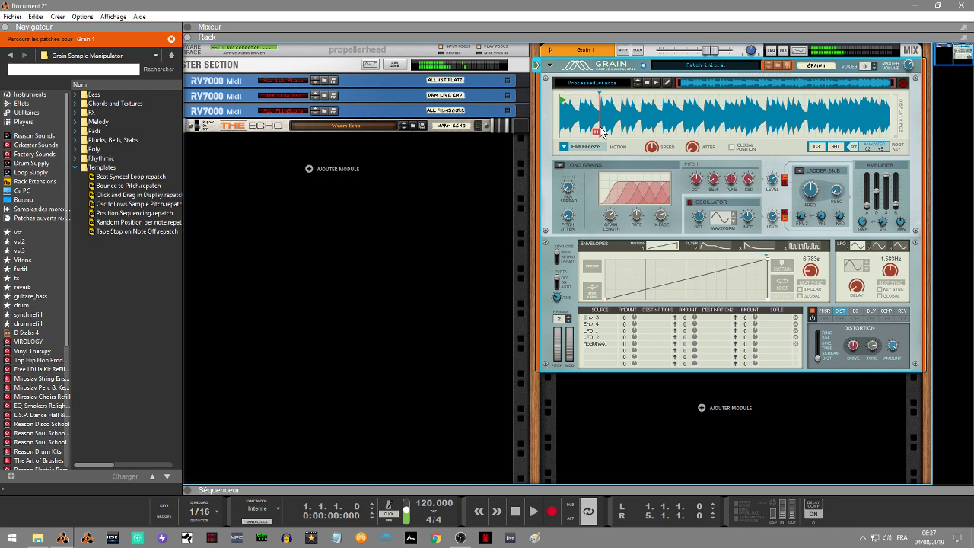
- Set the sample motion to Envelope 1 and enable looping for the motion envelope
{"action": "left_click", "coordinate": [564, 147]}
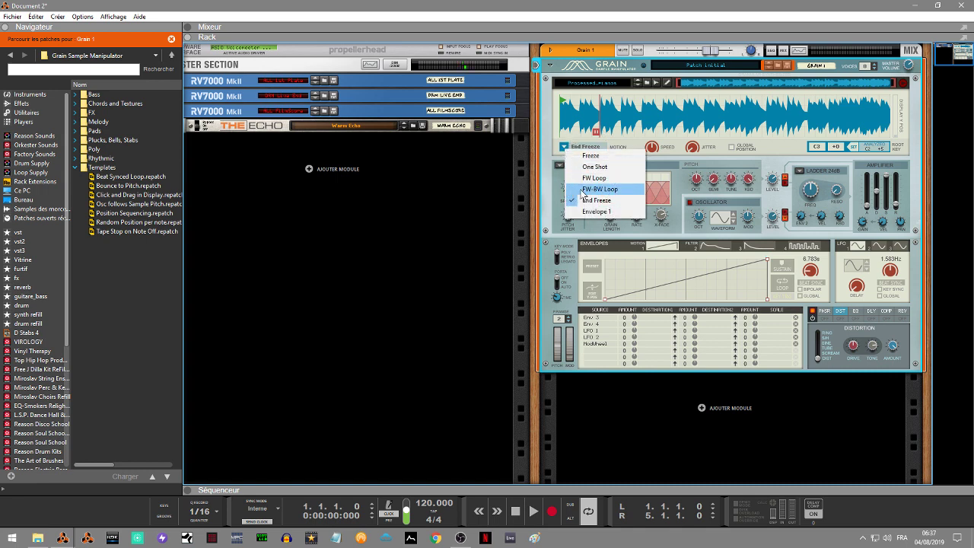
{"action": "left_click", "coordinate": [586, 213]}
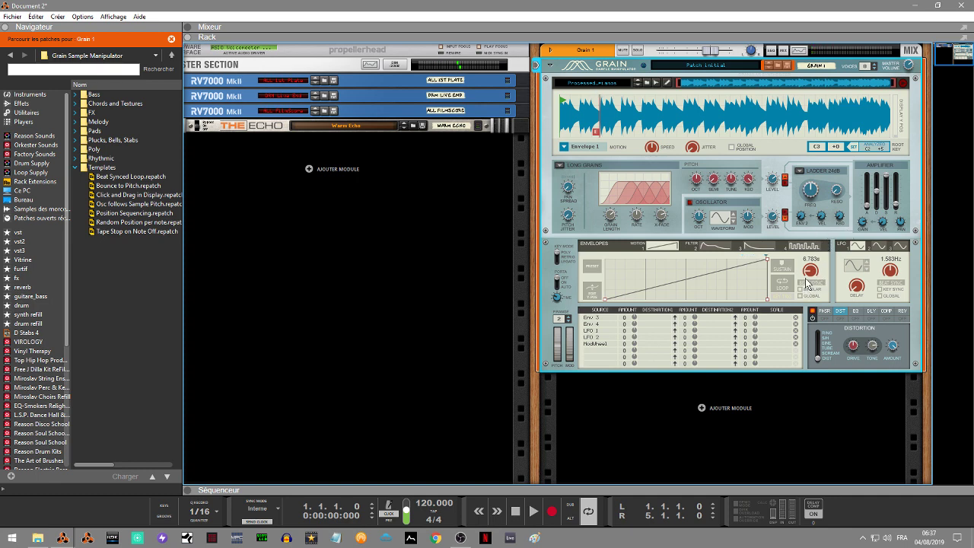
{"action": "left_click", "coordinate": [780, 287]}
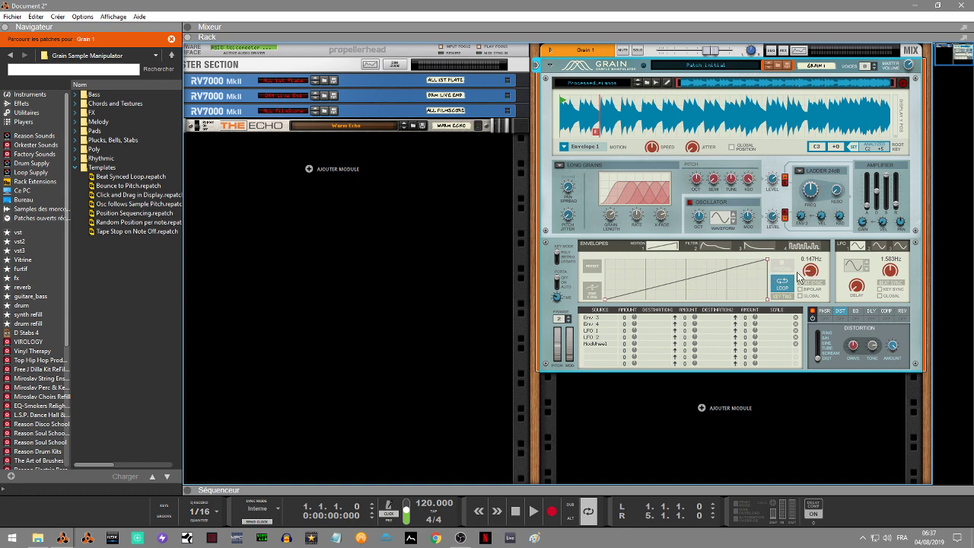
- Set the looped motion envelope's rate to 0.389 Hz and display the PHSR modulation effect settings
{"action": "left_click_drag", "start_coordinate": [811, 276], "coordinate": [813, 253]}
{"action": "left_click", "coordinate": [826, 313]}
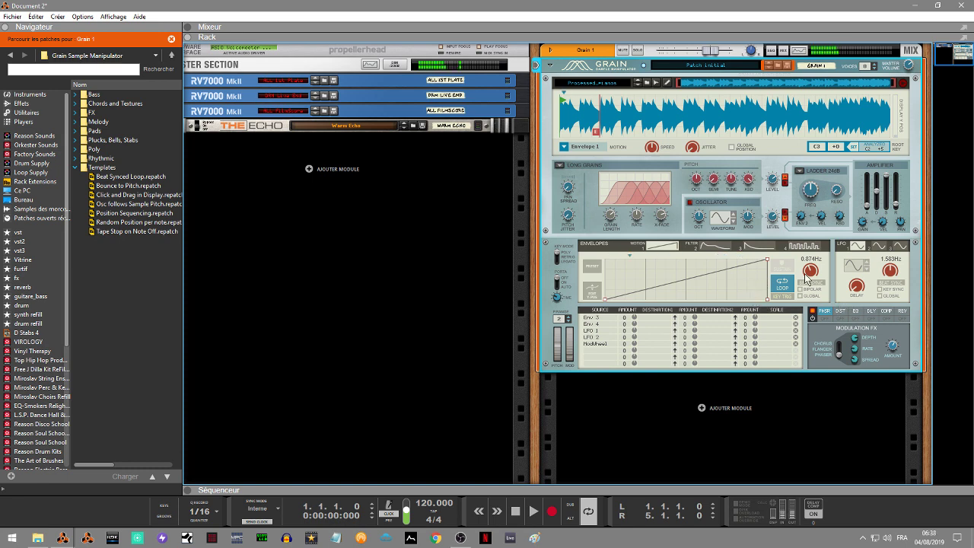
{"action": "left_click_drag", "start_coordinate": [810, 277], "coordinate": [805, 291]}
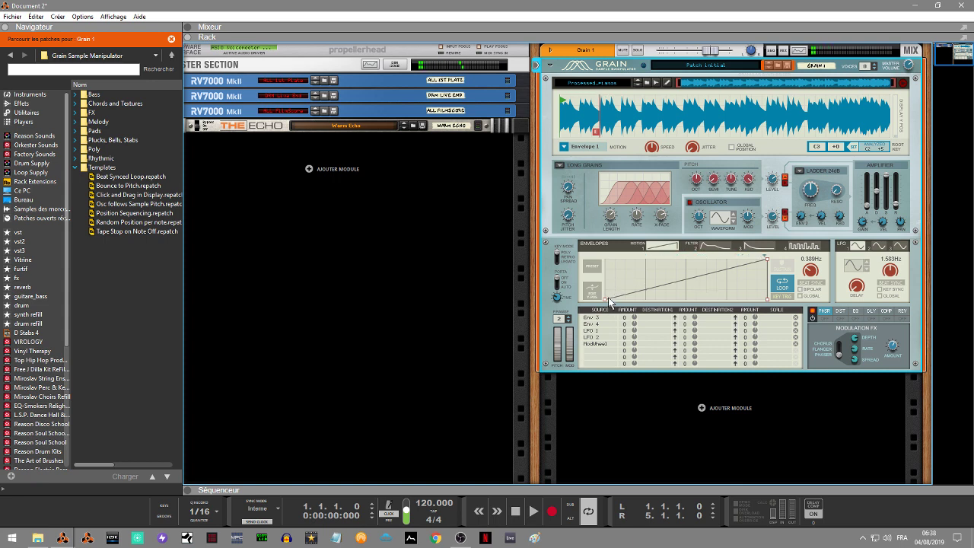
- Try the motion envelope as a descending ramp and as a centred triangle, restoring the full rising ramp
{"action": "left_click_drag", "start_coordinate": [609, 299], "coordinate": [607, 260]}
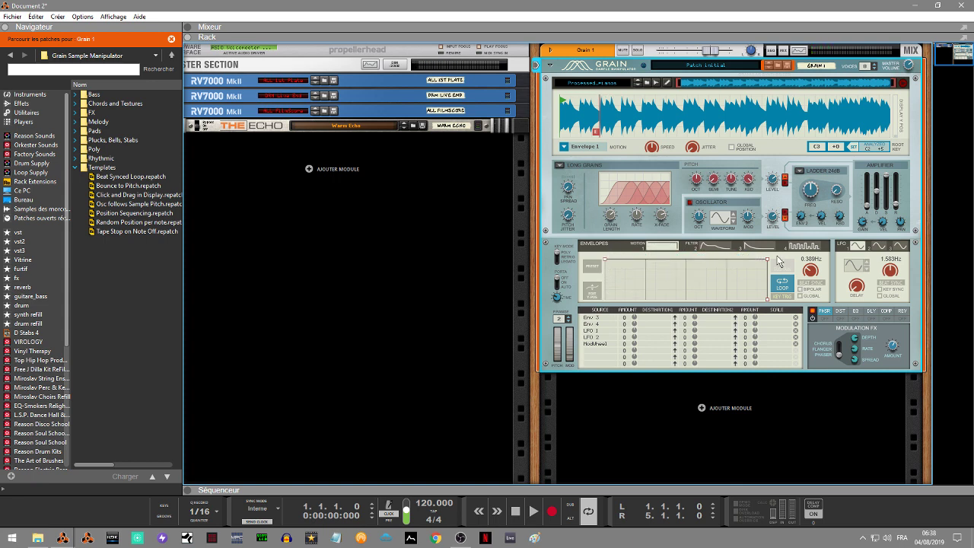
{"action": "left_click_drag", "start_coordinate": [767, 259], "coordinate": [767, 315]}
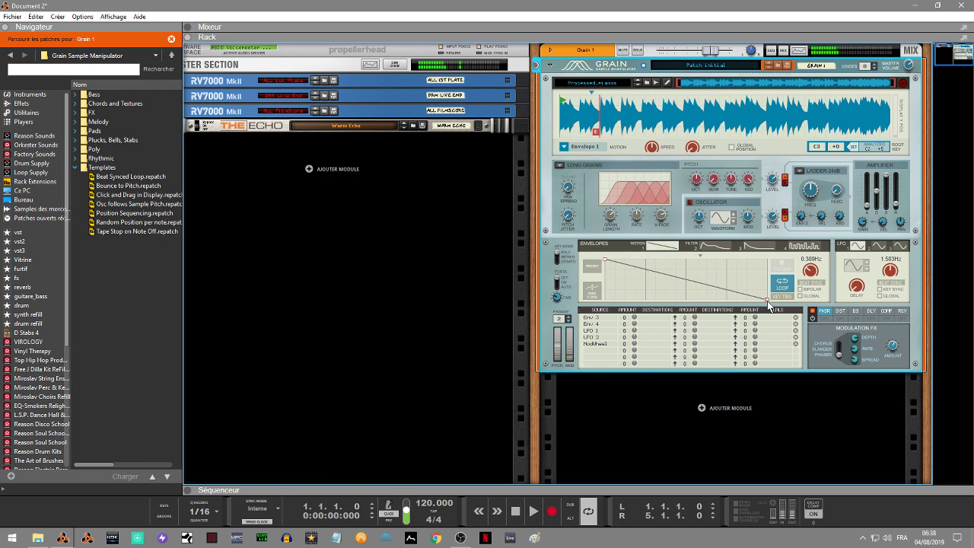
{"action": "left_click_drag", "start_coordinate": [767, 299], "coordinate": [769, 259]}
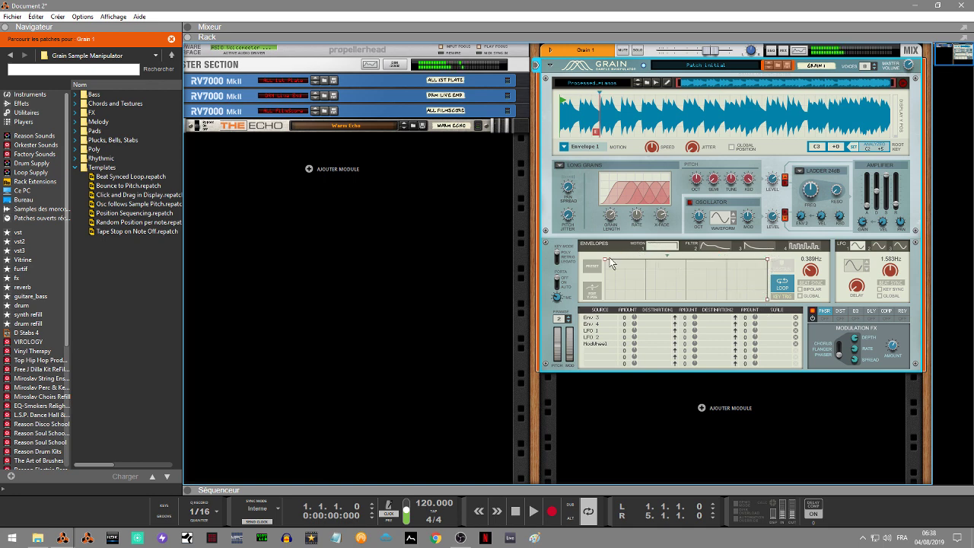
{"action": "left_click_drag", "start_coordinate": [606, 259], "coordinate": [606, 301]}
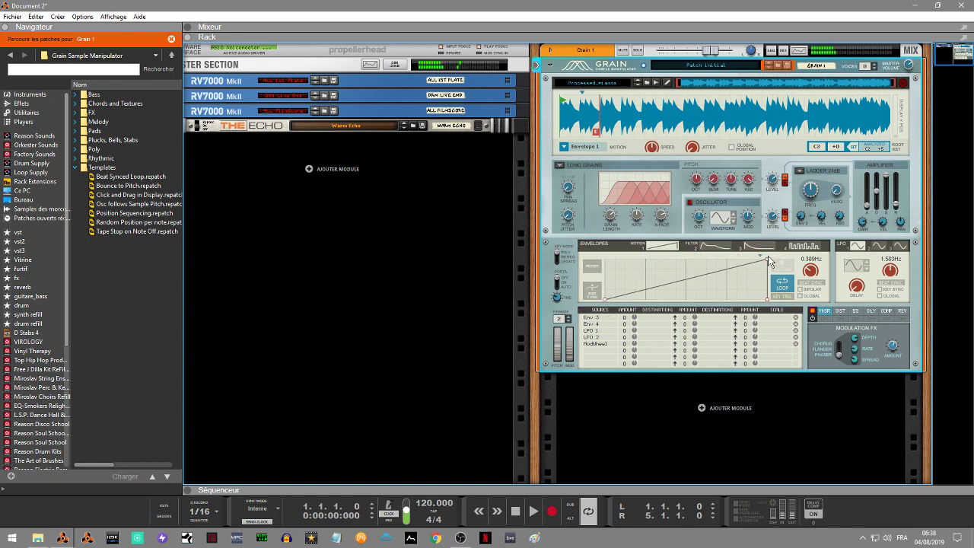
{"action": "left_click_drag", "start_coordinate": [767, 259], "coordinate": [684, 258]}
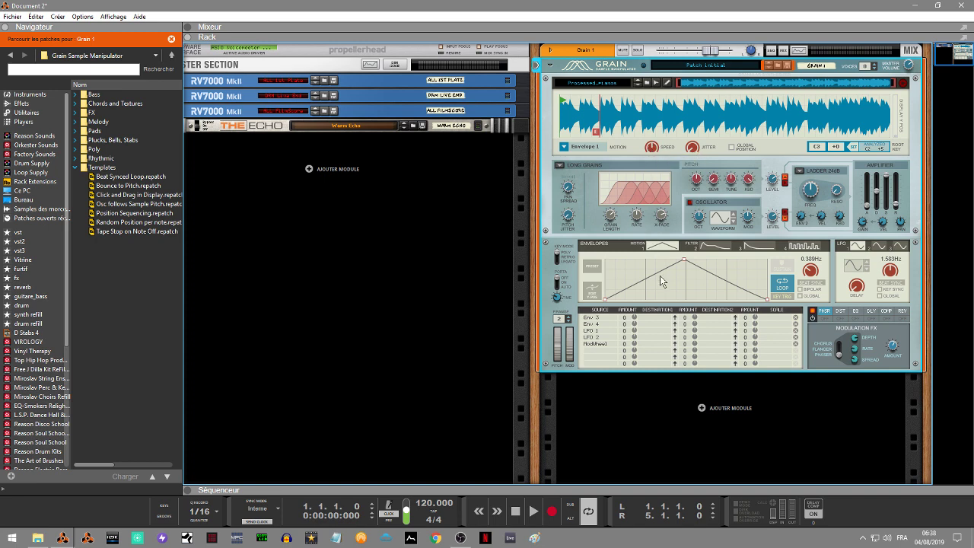
{"action": "left_click_drag", "start_coordinate": [684, 262], "coordinate": [813, 260]}
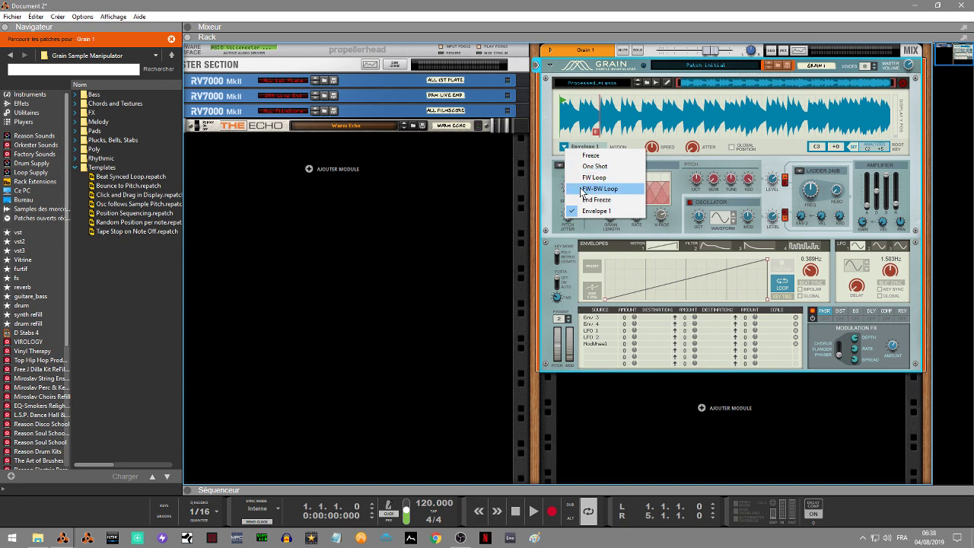
- Set the sample motion to FW Loop, try a different motion speed, and reset the speed to its default
{"action": "left_click", "coordinate": [587, 177]}
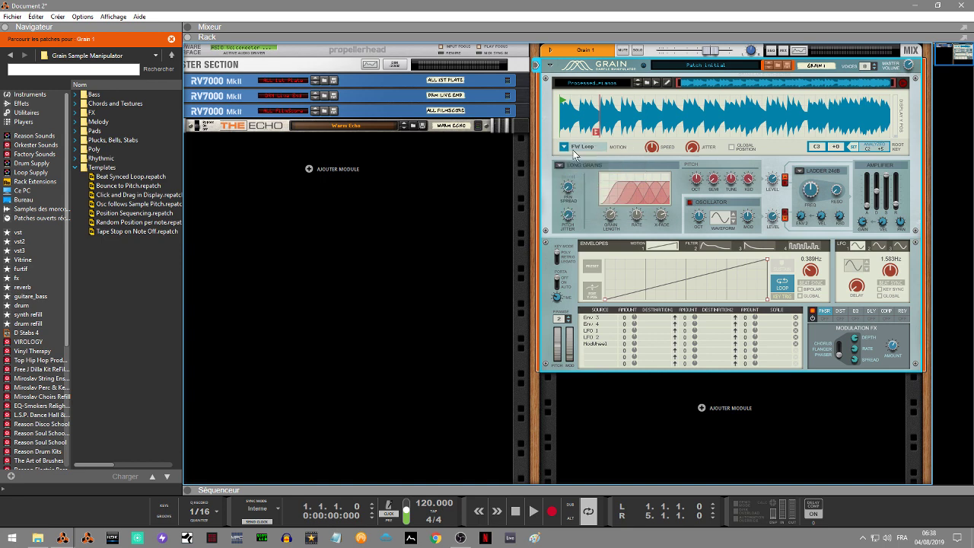
{"action": "mouse_move", "coordinate": [650, 148]}
{"action": "left_mouse_down"}
{"action": "mouse_move", "coordinate": [650, 131]}
{"action": "mouse_move", "coordinate": [643, 170]}
{"action": "mouse_move", "coordinate": [643, 153]}
{"action": "left_mouse_up"}
{"action": "left_click", "coordinate": [645, 153], "text": "ctrl"}
- Move the loop's end marker to about the middle of the waveform and try a different jitter amount
{"action": "left_click_drag", "start_coordinate": [600, 134], "coordinate": [727, 148]}
{"action": "left_click_drag", "start_coordinate": [693, 152], "coordinate": [699, 108]}
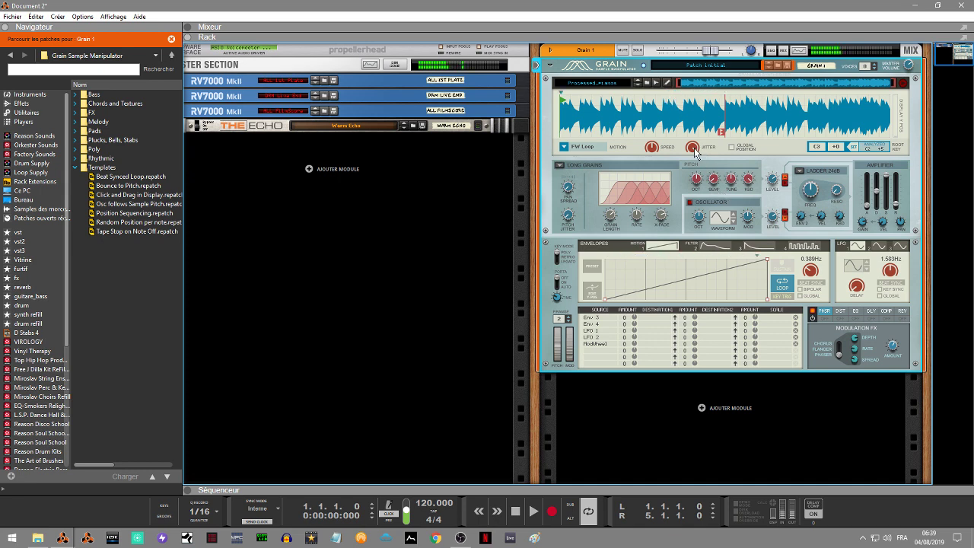
{"action": "mouse_move", "coordinate": [694, 152]}
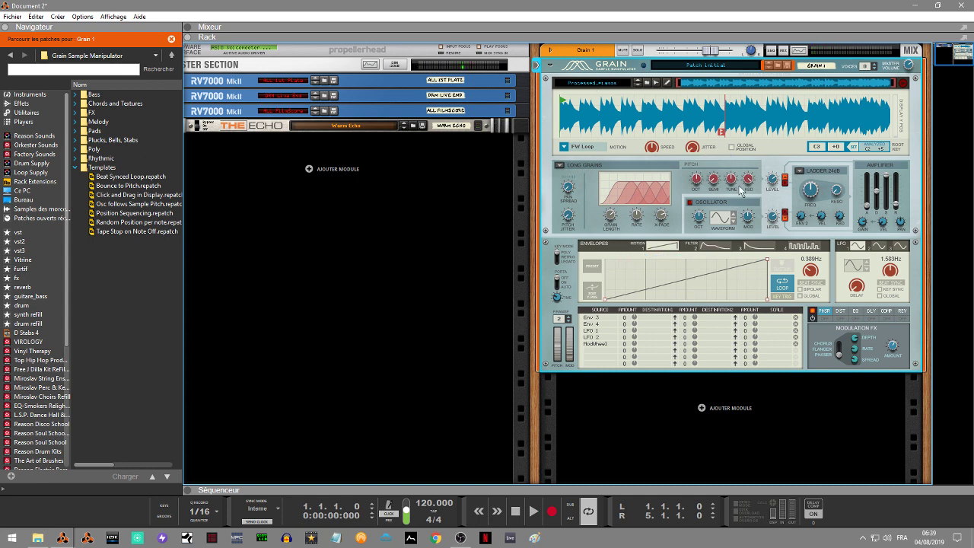
- Try Global Position and the analyzed root key, leaving Global Position off and the root key at C3 +0
{"action": "right_click", "coordinate": [731, 146]}
{"action": "key", "text": "Escape"}
{"action": "right_click", "coordinate": [733, 149]}
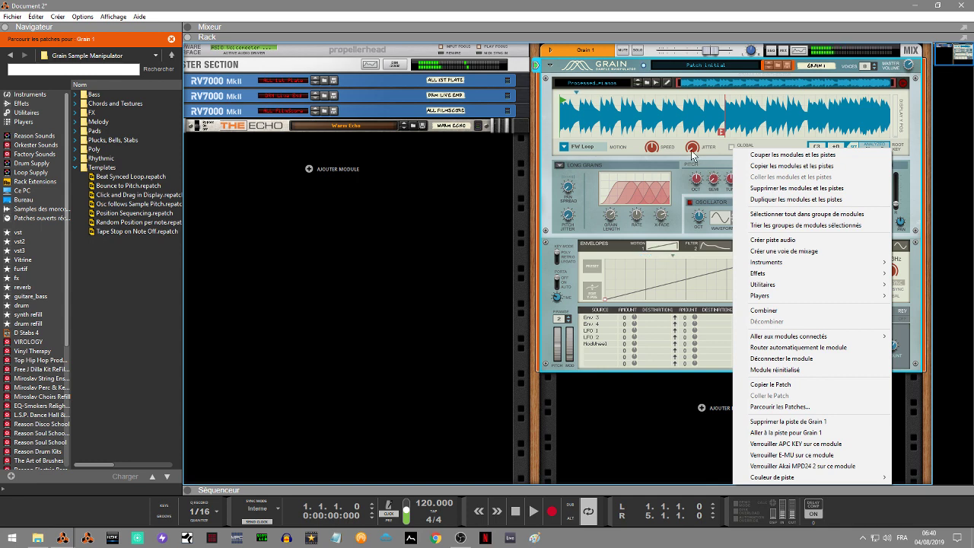
{"action": "left_click", "coordinate": [705, 150]}
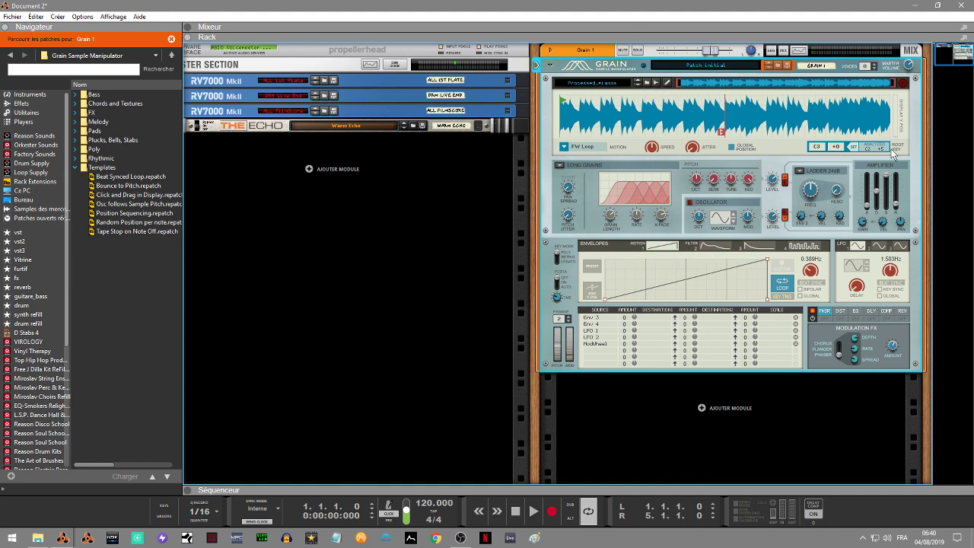
{"action": "left_click", "coordinate": [732, 147]}
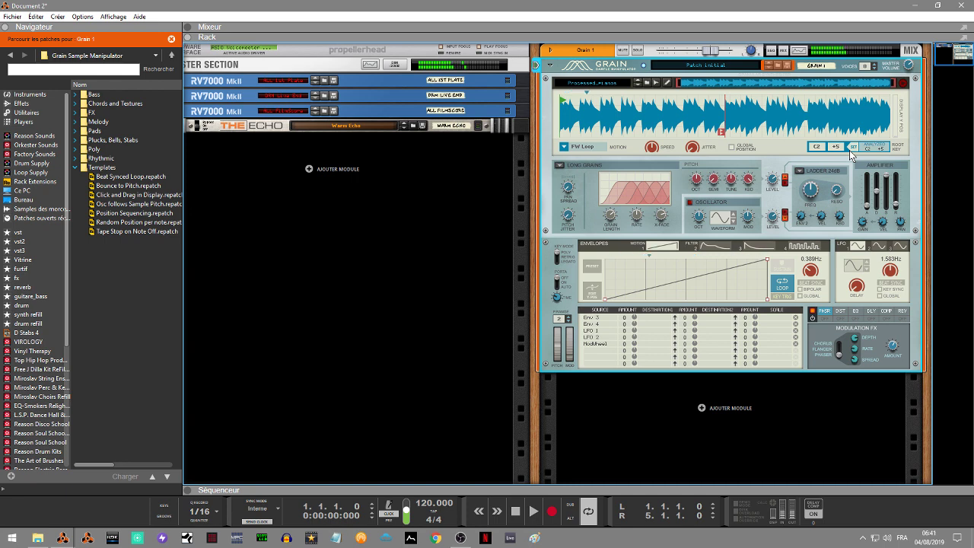
{"action": "left_click", "coordinate": [851, 147]}
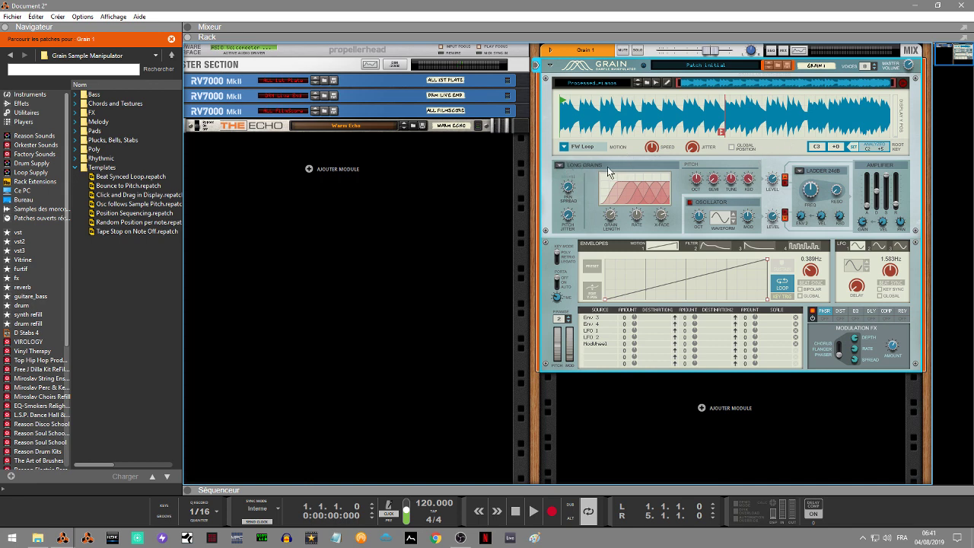
- Switch the grain engine to Spectral Grains and draw a freehand curve in its spectral display
{"action": "left_click", "coordinate": [562, 166]}
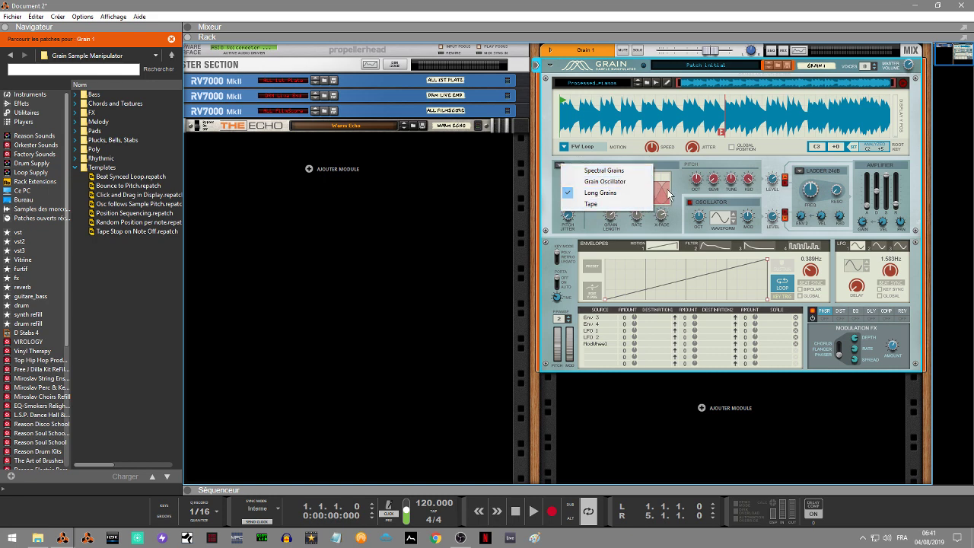
{"action": "left_click", "coordinate": [616, 173]}
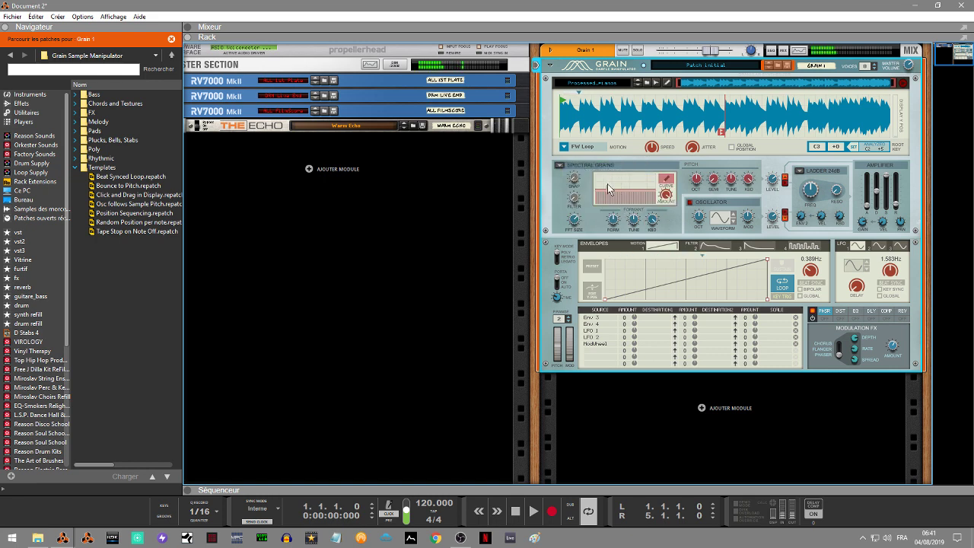
{"action": "mouse_move", "coordinate": [607, 183]}
{"action": "left_mouse_down"}
{"action": "mouse_move", "coordinate": [638, 199]}
{"action": "mouse_move", "coordinate": [650, 192]}
{"action": "mouse_move", "coordinate": [594, 195]}
{"action": "left_mouse_up"}
{"action": "mouse_move", "coordinate": [665, 204]}
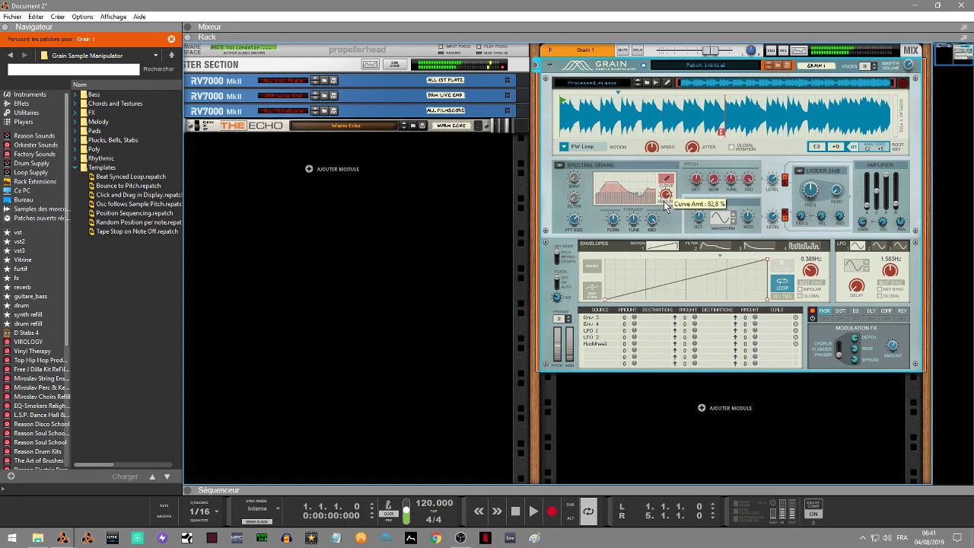
- Try different curve amount, formant and snap settings on the Spectral Grains engine
{"action": "left_click_drag", "start_coordinate": [665, 204], "coordinate": [668, 224]}
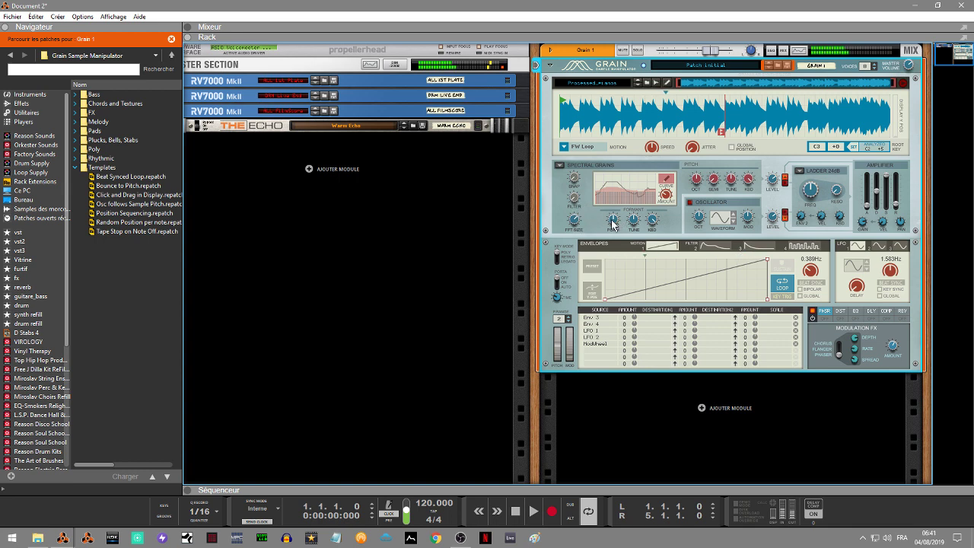
{"action": "left_click_drag", "start_coordinate": [613, 219], "coordinate": [612, 223]}
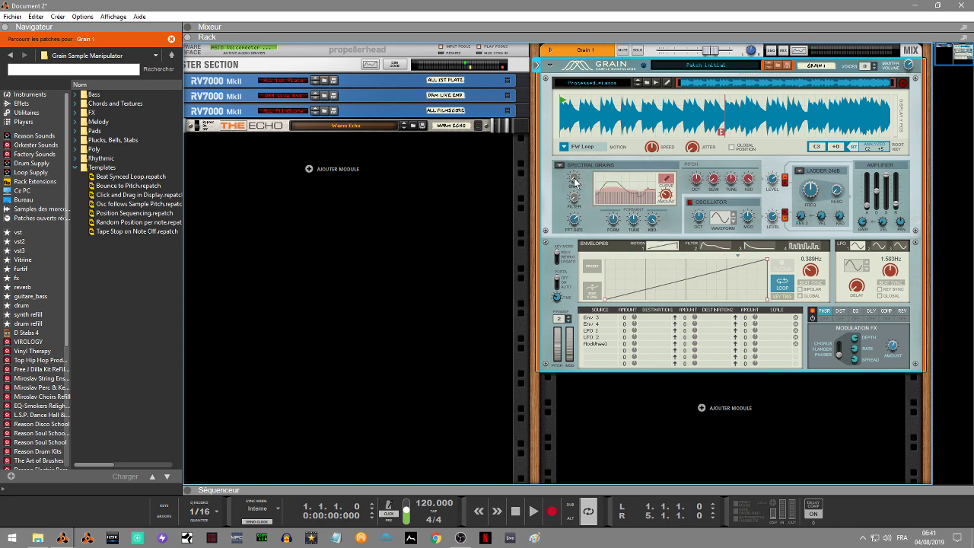
{"action": "mouse_move", "coordinate": [574, 181]}
{"action": "left_mouse_down"}
{"action": "mouse_move", "coordinate": [577, 140]}
{"action": "mouse_move", "coordinate": [575, 204]}
{"action": "mouse_move", "coordinate": [574, 187]}
{"action": "left_mouse_up"}
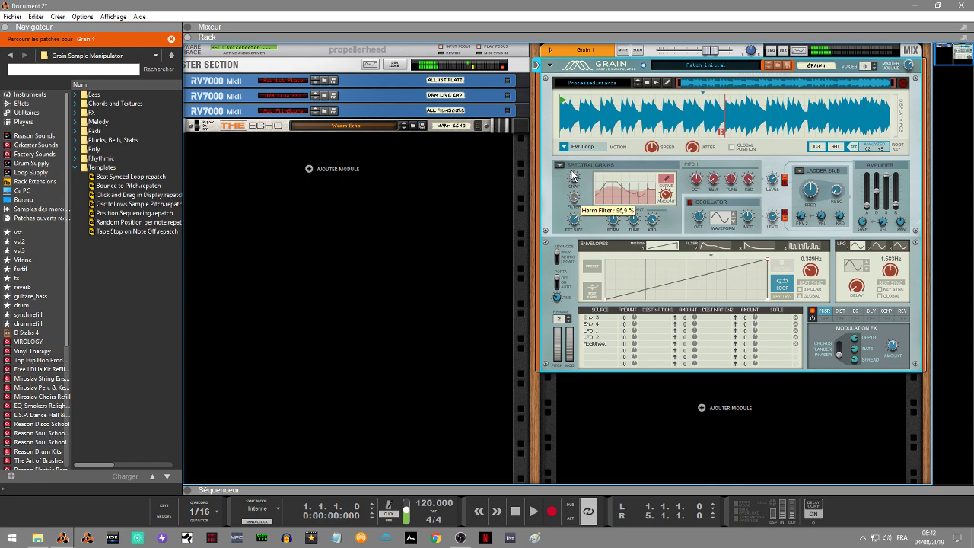
- Try the harmonic filter and FFT size, and redraw the spectral curve as a central hump
{"action": "left_click_drag", "start_coordinate": [576, 196], "coordinate": [578, 205]}
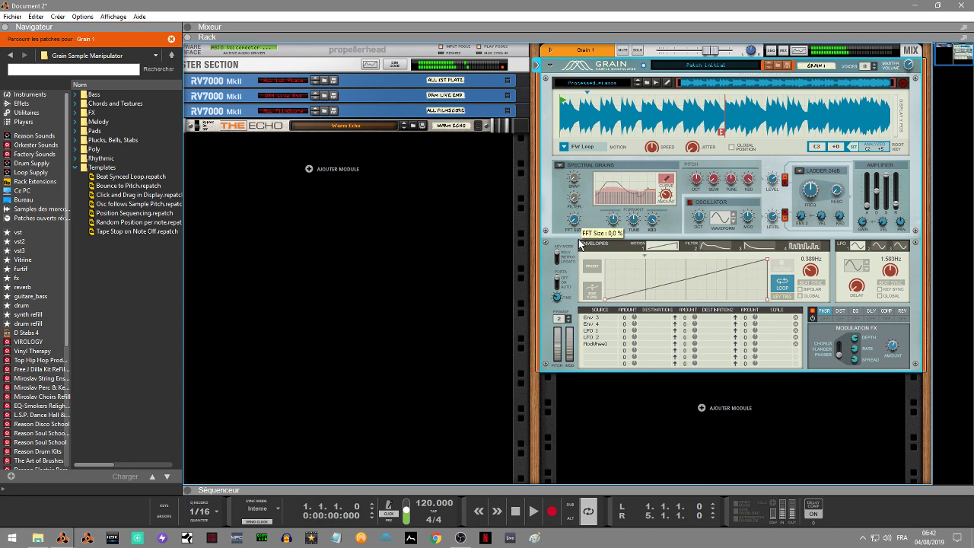
{"action": "mouse_move", "coordinate": [574, 197]}
{"action": "left_mouse_down"}
{"action": "mouse_move", "coordinate": [574, 172]}
{"action": "mouse_move", "coordinate": [576, 219]}
{"action": "mouse_move", "coordinate": [580, 200]}
{"action": "left_mouse_up"}
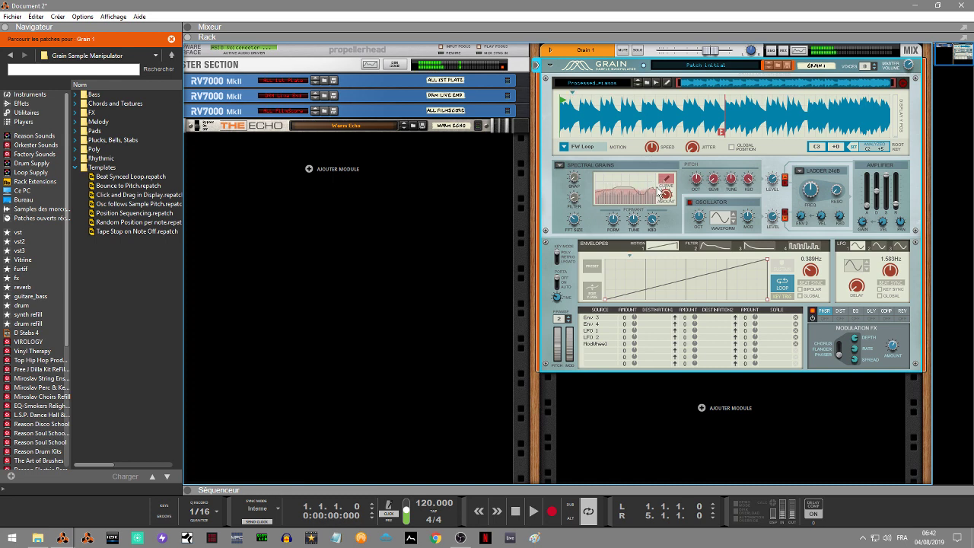
{"action": "mouse_move", "coordinate": [637, 202]}
{"action": "left_mouse_down"}
{"action": "mouse_move", "coordinate": [627, 179]}
{"action": "mouse_move", "coordinate": [604, 204]}
{"action": "mouse_move", "coordinate": [593, 191]}
{"action": "mouse_move", "coordinate": [593, 199]}
{"action": "mouse_move", "coordinate": [626, 184]}
{"action": "mouse_move", "coordinate": [649, 209]}
{"action": "mouse_move", "coordinate": [670, 213]}
{"action": "mouse_move", "coordinate": [665, 174]}
{"action": "left_mouse_up"}
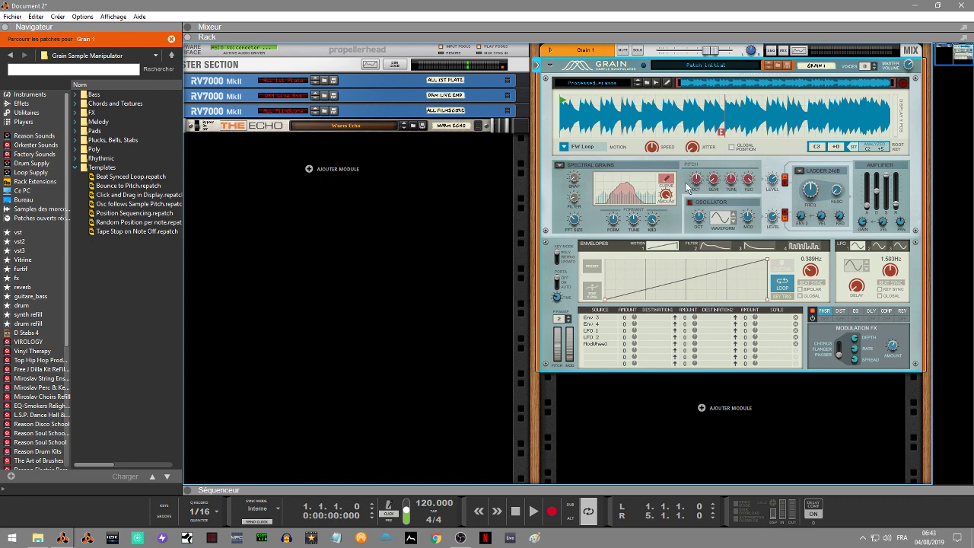
- Switch the grain engine to Grain Oscillator and try different grain spacing and grain length settings
{"action": "left_click", "coordinate": [560, 166]}
{"action": "left_click", "coordinate": [601, 183]}
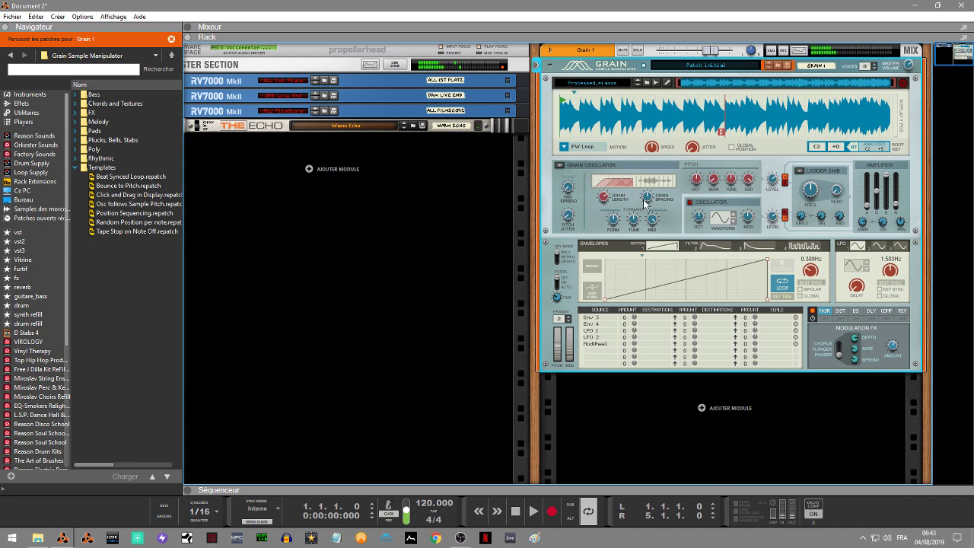
{"action": "left_click_drag", "start_coordinate": [645, 199], "coordinate": [646, 232]}
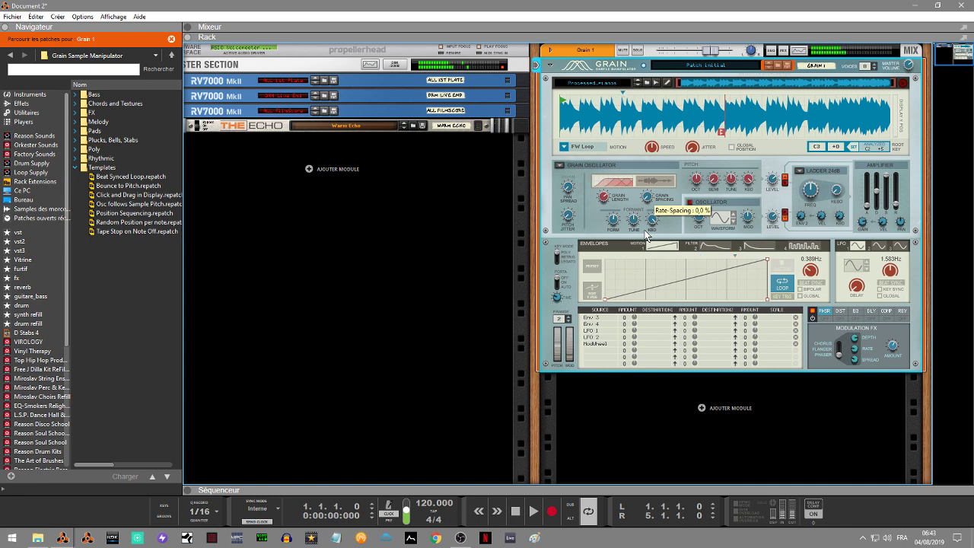
{"action": "mouse_move", "coordinate": [606, 199]}
{"action": "left_mouse_down"}
{"action": "mouse_move", "coordinate": [606, 225]}
{"action": "mouse_move", "coordinate": [607, 199]}
{"action": "left_mouse_up"}
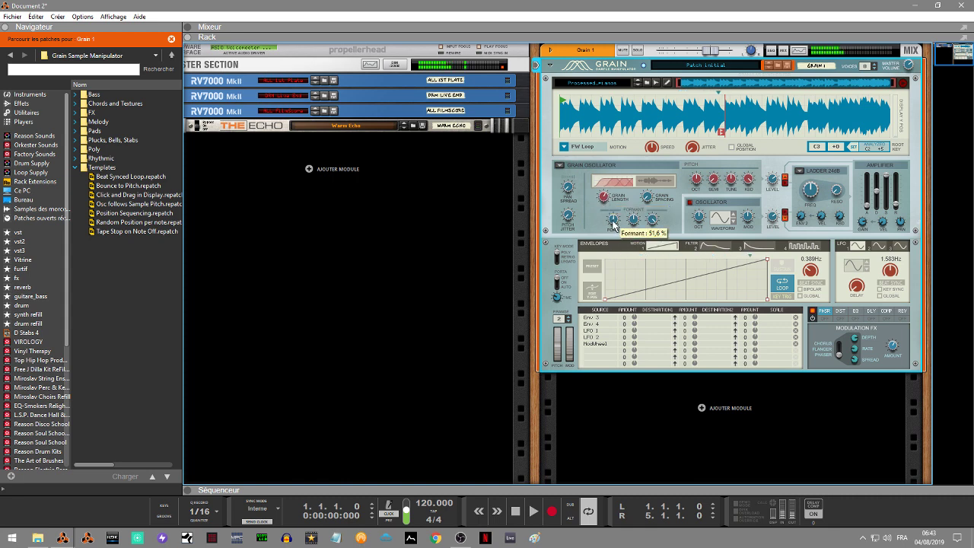
- Reset the Grain Oscillator's formant to its default and try its formant keyboard tracking and tune settings
{"action": "left_click", "coordinate": [614, 223], "text": "ctrl"}
{"action": "left_click_drag", "start_coordinate": [607, 235], "coordinate": [650, 232]}
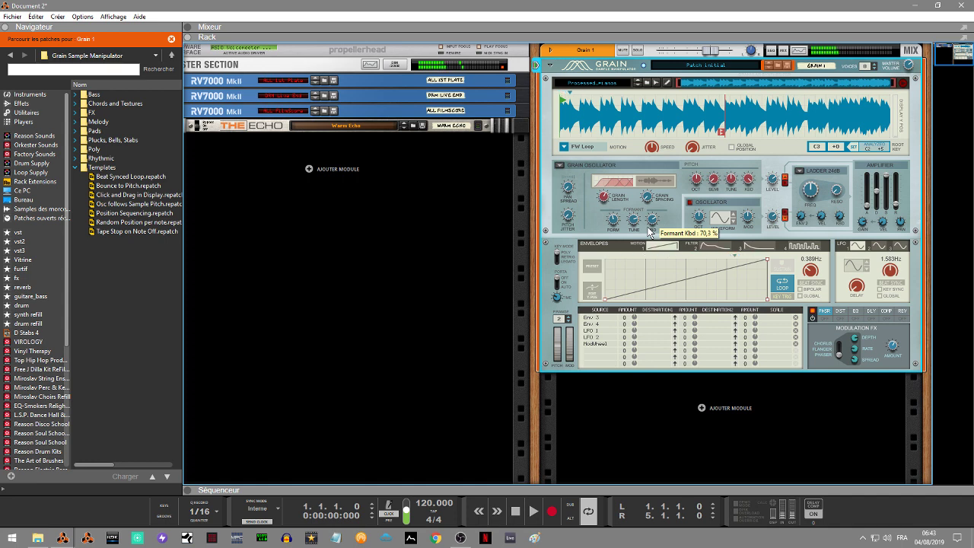
{"action": "left_click_drag", "start_coordinate": [633, 226], "coordinate": [630, 203]}
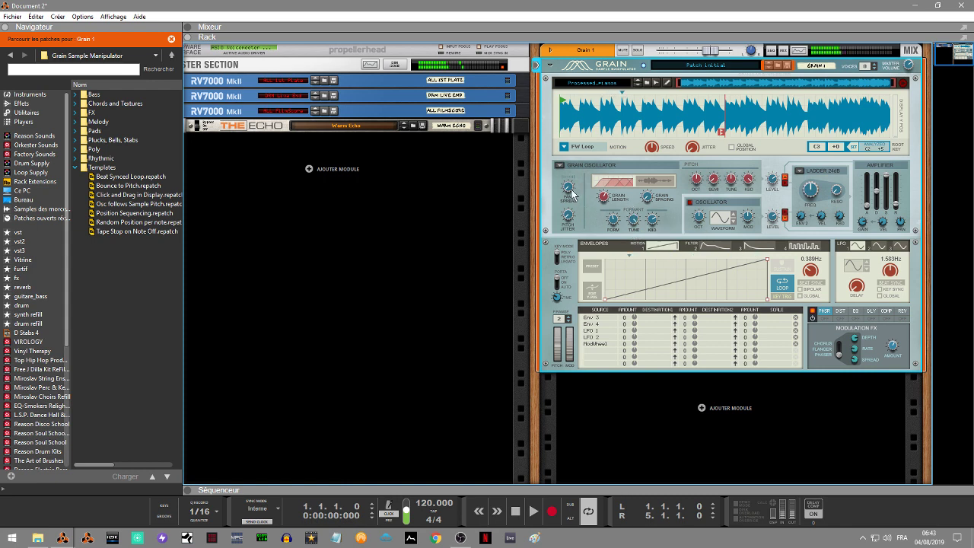
- Try the Grain Oscillator's pan spread and pitch jitter, and readjust its grain length and spacing
{"action": "left_click_drag", "start_coordinate": [570, 180], "coordinate": [572, 166]}
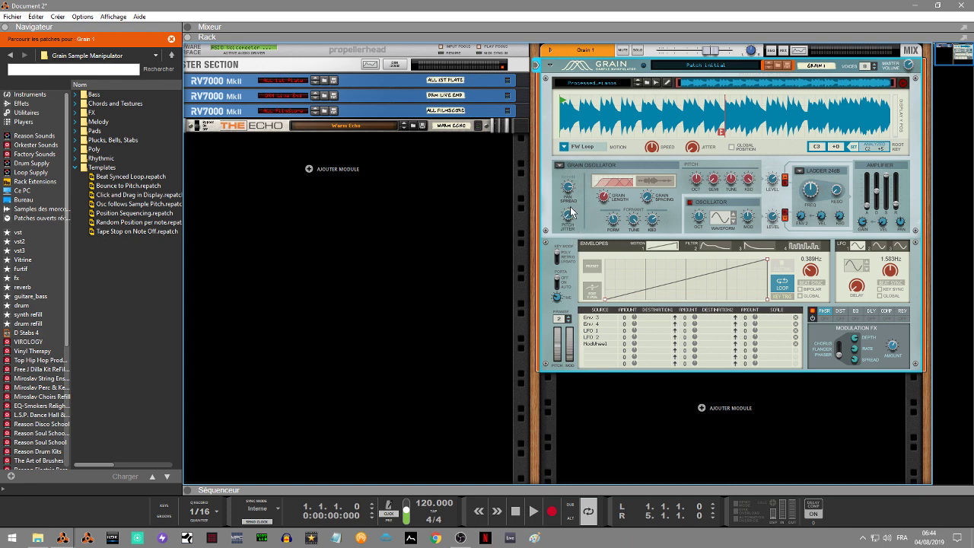
{"action": "mouse_move", "coordinate": [568, 217]}
{"action": "left_mouse_down"}
{"action": "mouse_move", "coordinate": [569, 199]}
{"action": "mouse_move", "coordinate": [572, 215]}
{"action": "left_mouse_up"}
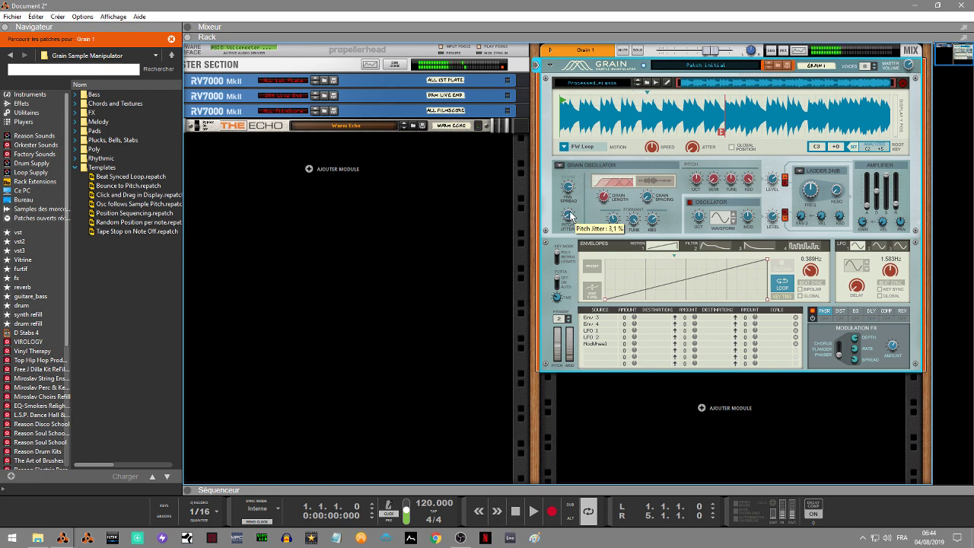
{"action": "left_click_drag", "start_coordinate": [604, 199], "coordinate": [652, 198]}
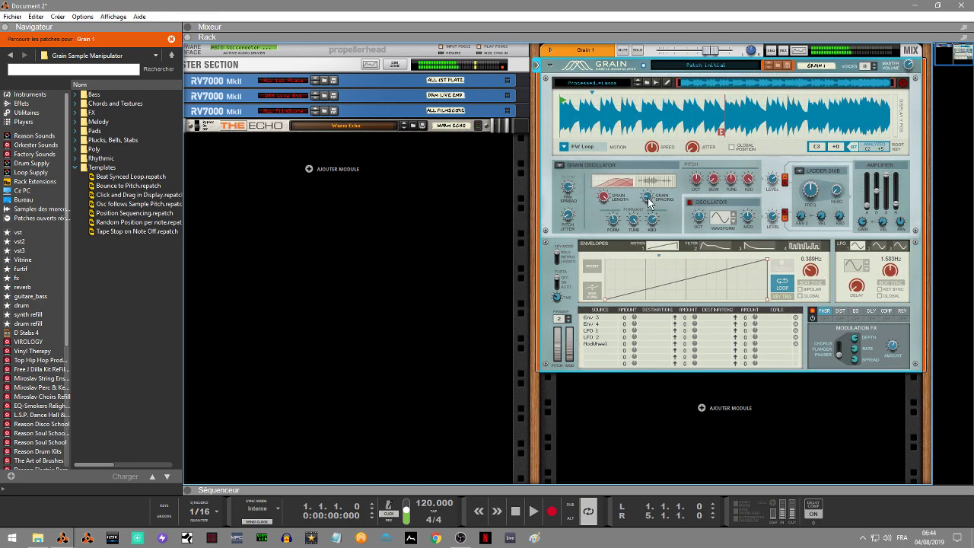
{"action": "left_click_drag", "start_coordinate": [649, 202], "coordinate": [651, 203]}
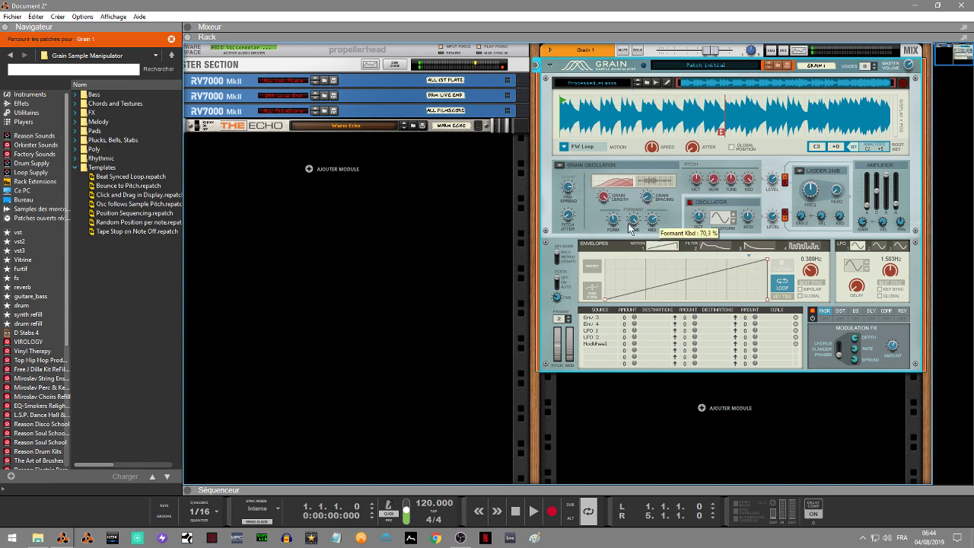
- Switch the grain engine to Long Grains and try different grain length, rate and X-Fade settings
{"action": "left_click", "coordinate": [560, 167]}
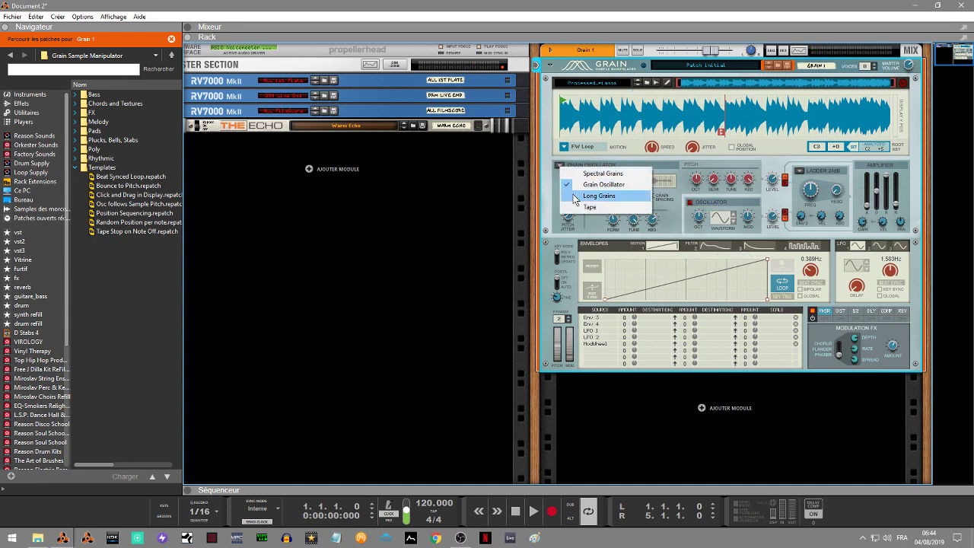
{"action": "left_click", "coordinate": [575, 196]}
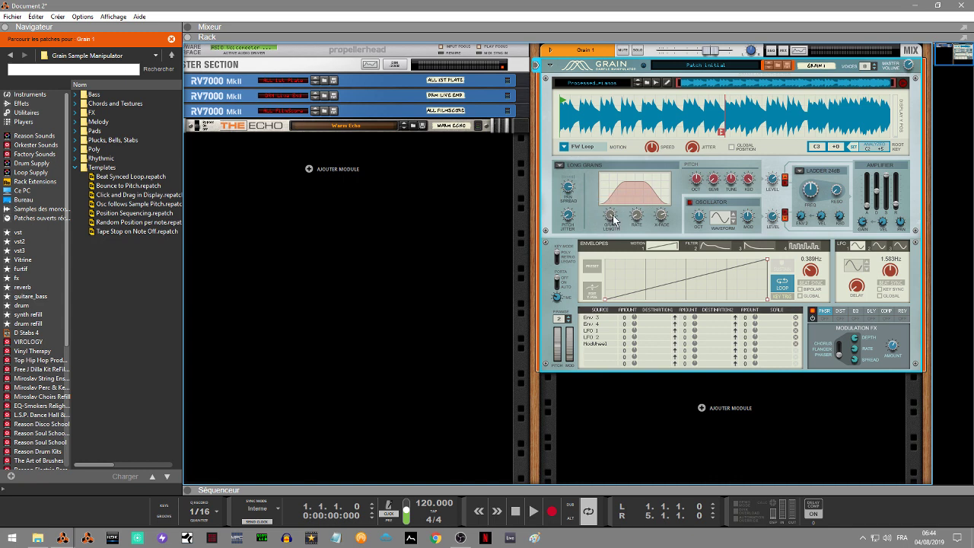
{"action": "mouse_move", "coordinate": [614, 219]}
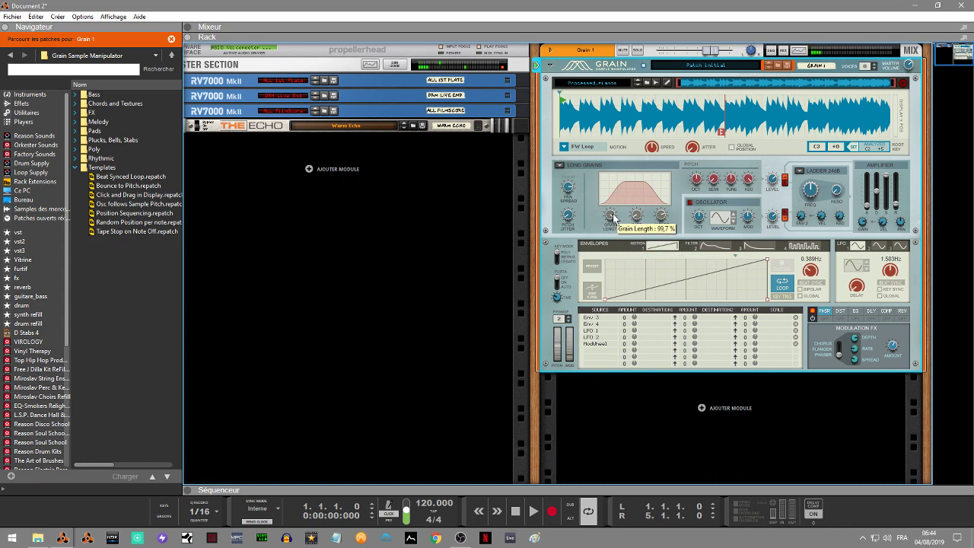
{"action": "left_click_drag", "start_coordinate": [614, 219], "coordinate": [634, 228]}
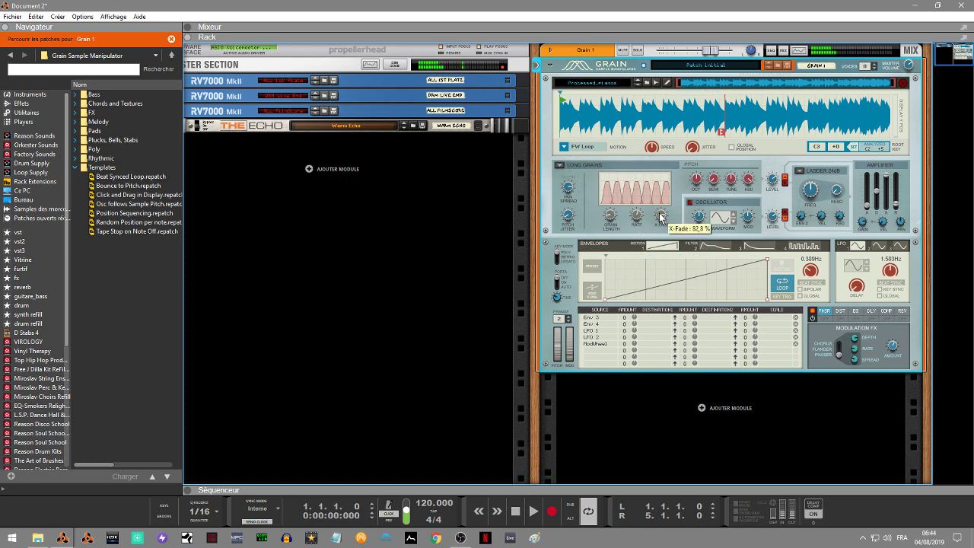
{"action": "left_click_drag", "start_coordinate": [660, 216], "coordinate": [661, 215]}
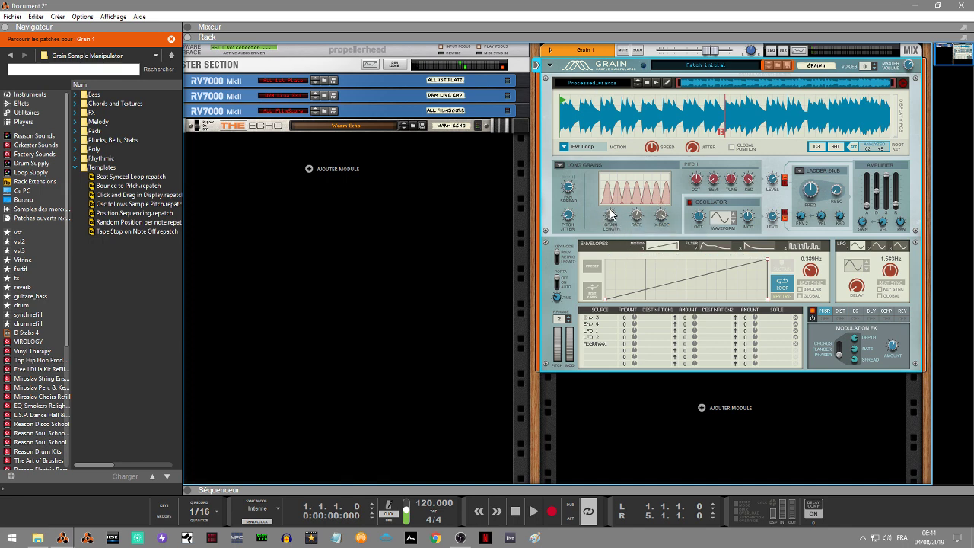
{"action": "left_click_drag", "start_coordinate": [611, 215], "coordinate": [658, 210]}
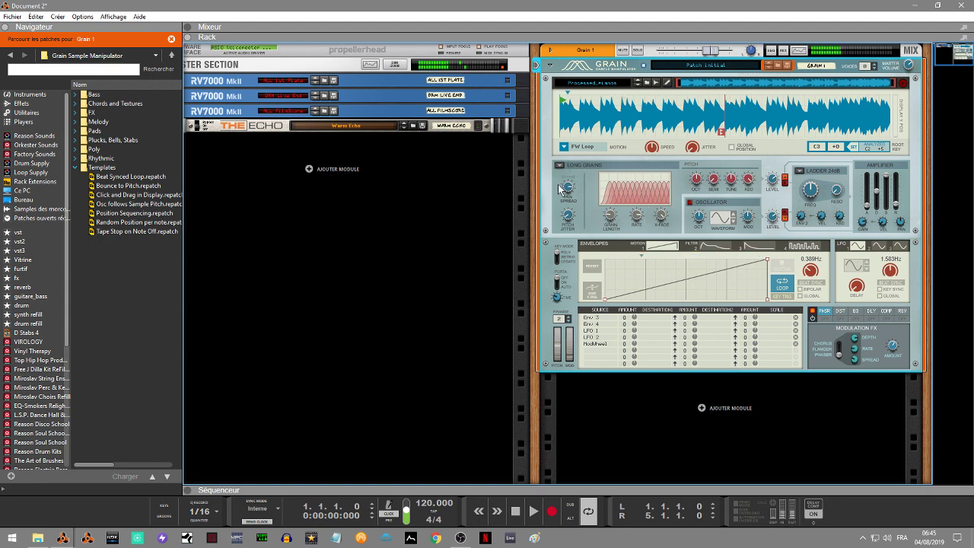
- Try the Long Grains pan spread and pitch jitter, and reduce the X-Fade to give square-edged grains
{"action": "left_click_drag", "start_coordinate": [568, 189], "coordinate": [563, 219]}
{"action": "mouse_move", "coordinate": [568, 184]}
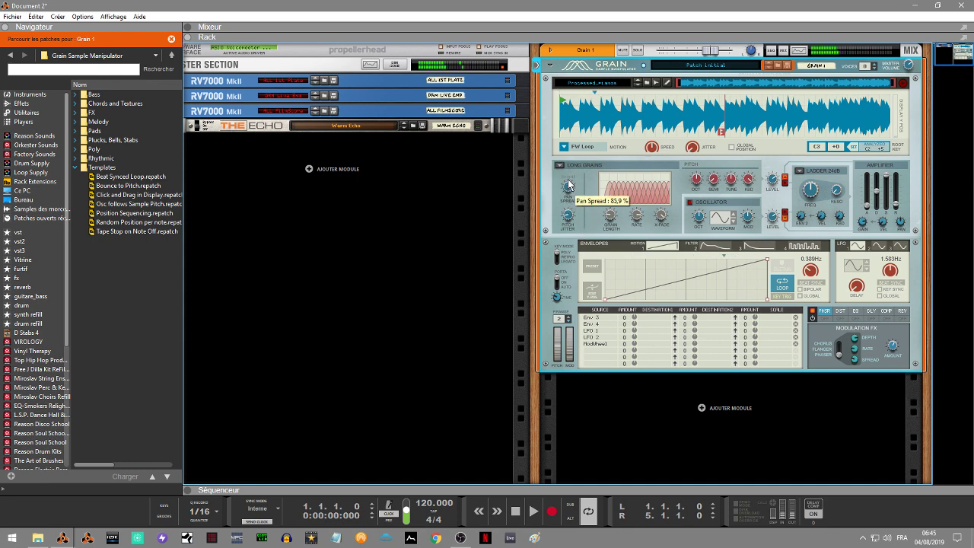
{"action": "mouse_move", "coordinate": [568, 221]}
{"action": "left_click_drag", "start_coordinate": [571, 222], "coordinate": [657, 232]}
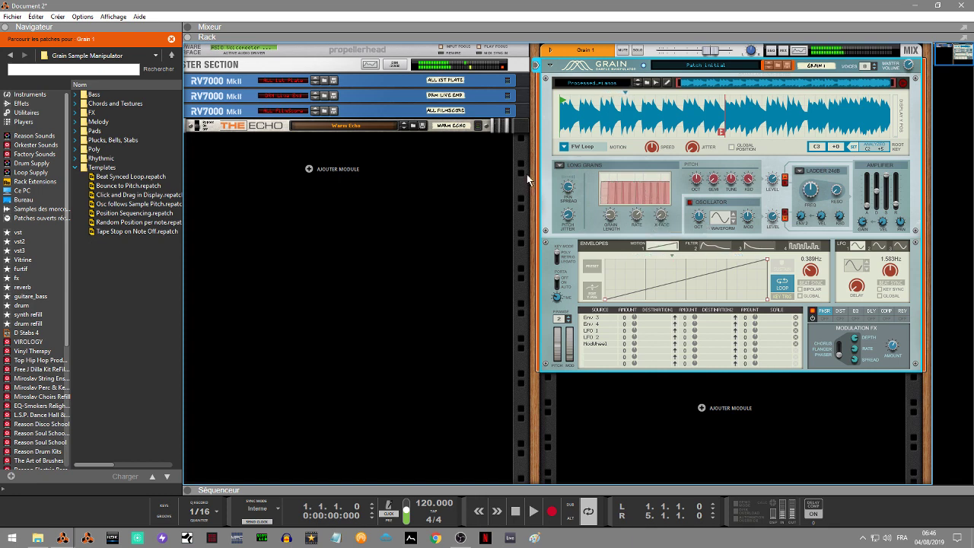
- Switch the grain engine to Tape and examine its Loop X-Fade control
{"action": "left_click", "coordinate": [561, 166]}
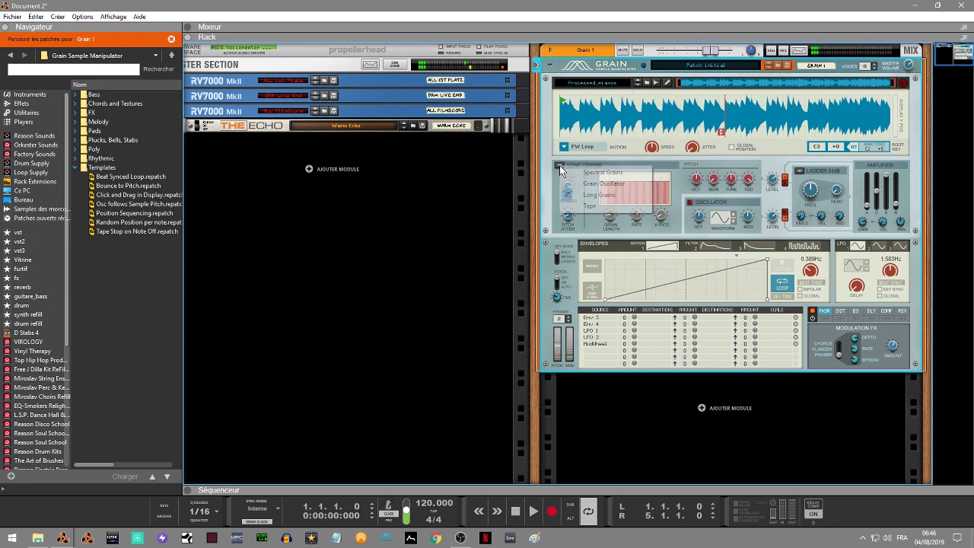
{"action": "left_click", "coordinate": [590, 206]}
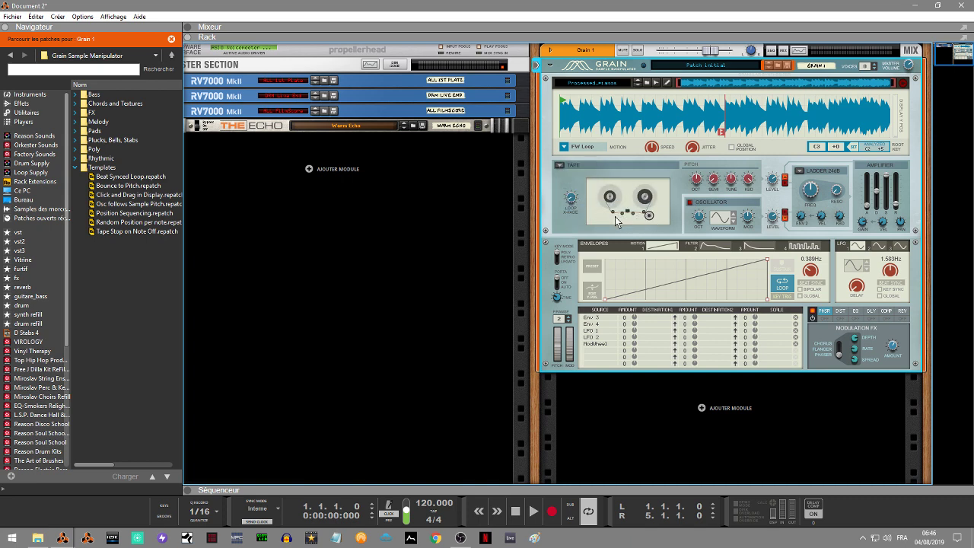
{"action": "mouse_move", "coordinate": [570, 197]}
- Enable the oscillator, browse its waveforms back to the sine, and try its modulation amount
{"action": "left_click", "coordinate": [690, 203]}
{"action": "left_click", "coordinate": [732, 218]}
{"action": "left_click", "coordinate": [732, 217]}
{"action": "left_click", "coordinate": [735, 222]}
{"action": "left_click", "coordinate": [735, 221]}
{"action": "left_click", "coordinate": [735, 222]}
{"action": "left_click", "coordinate": [734, 226]}
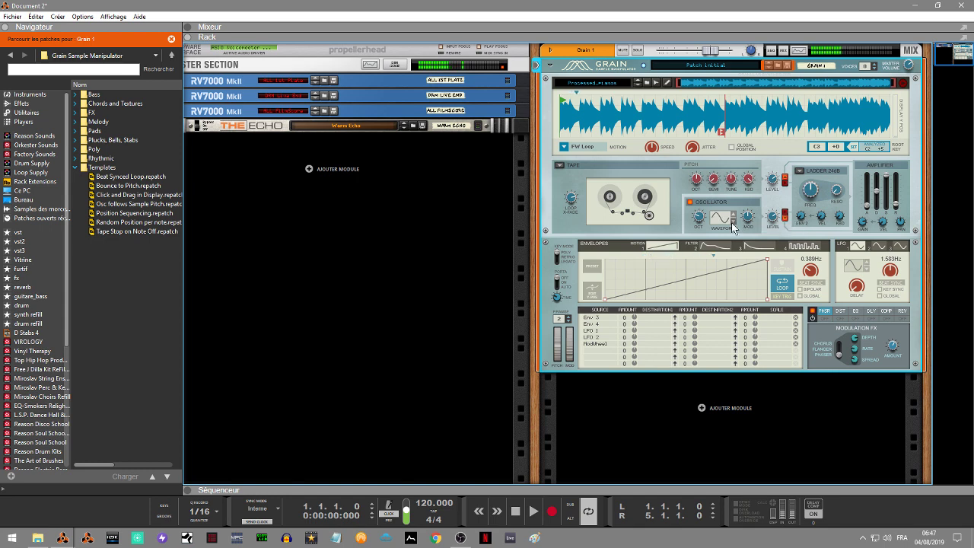
{"action": "mouse_move", "coordinate": [748, 225]}
{"action": "left_mouse_down"}
{"action": "mouse_move", "coordinate": [746, 216]}
{"action": "mouse_move", "coordinate": [753, 245]}
{"action": "mouse_move", "coordinate": [748, 207]}
{"action": "left_mouse_up"}
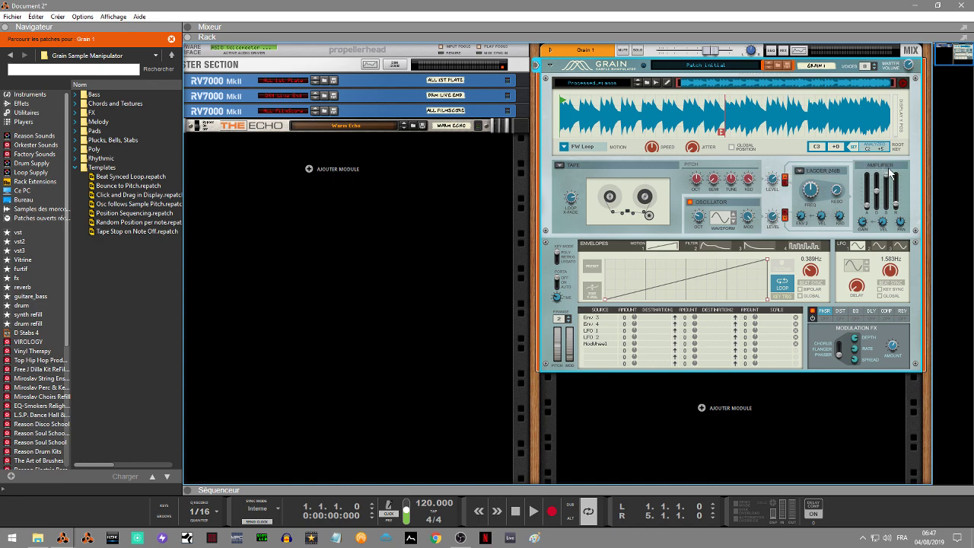
- Try the sample's filter routing and the oscillator level, and adjust the Ladder 24dB filter's frequency
{"action": "left_click", "coordinate": [785, 179]}
{"action": "left_click_drag", "start_coordinate": [772, 218], "coordinate": [773, 217]}
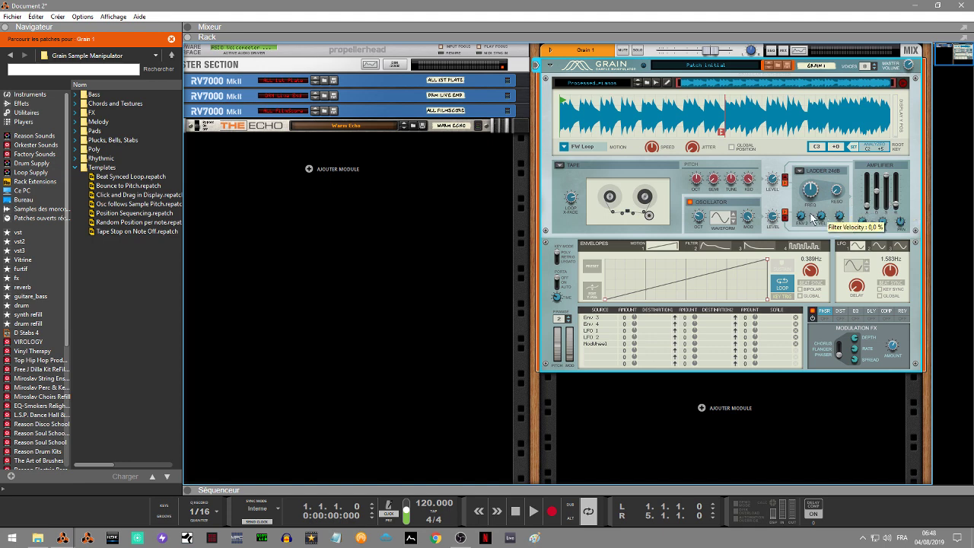
{"action": "left_click_drag", "start_coordinate": [814, 199], "coordinate": [833, 175]}
{"action": "mouse_move", "coordinate": [835, 183]}
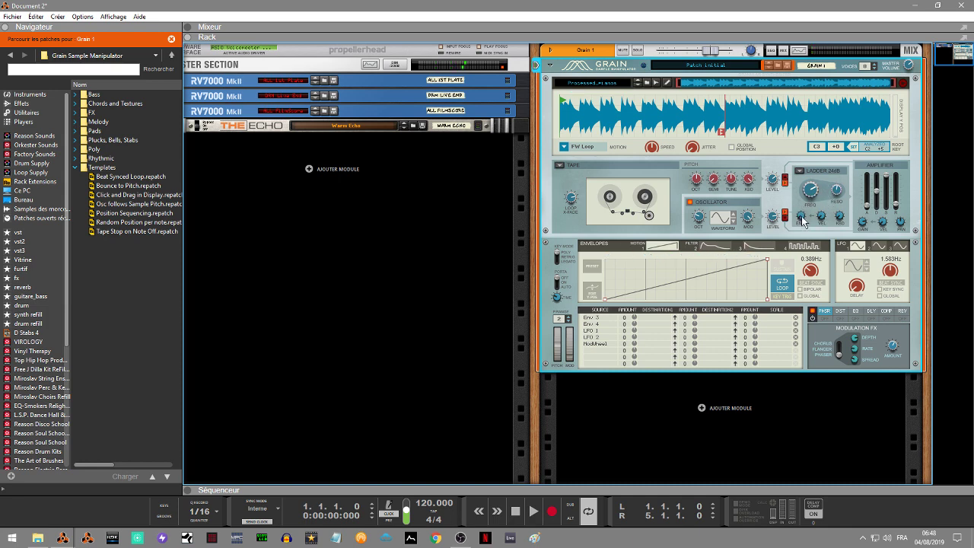
- Display the filter envelope and envelope 4 while trying different filter envelope amounts and resonance settings
{"action": "left_click", "coordinate": [714, 246]}
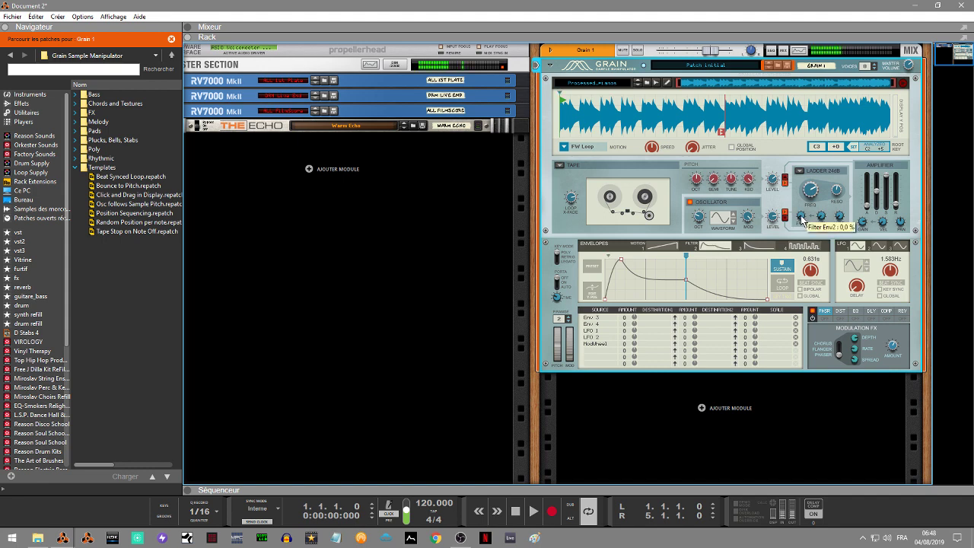
{"action": "left_click_drag", "start_coordinate": [800, 215], "coordinate": [801, 204]}
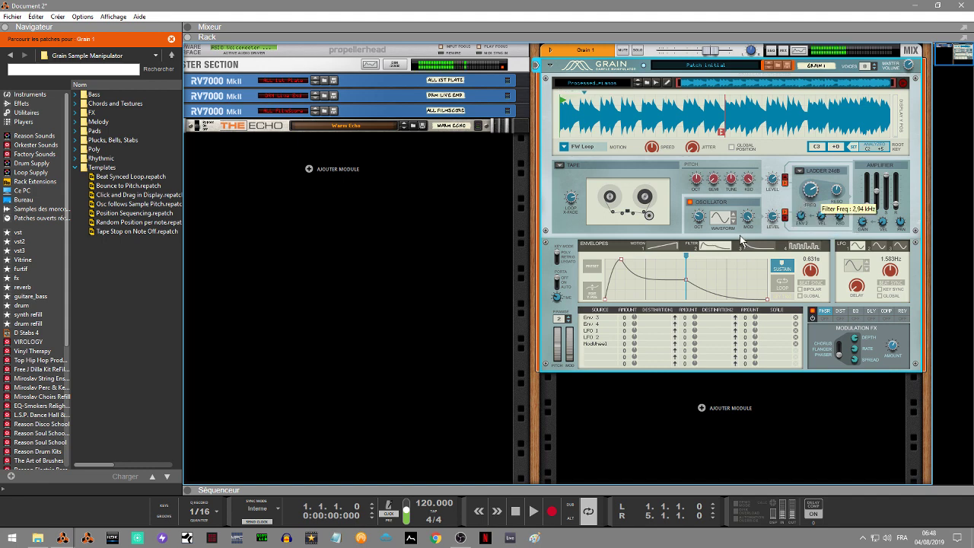
{"action": "left_click", "coordinate": [804, 246]}
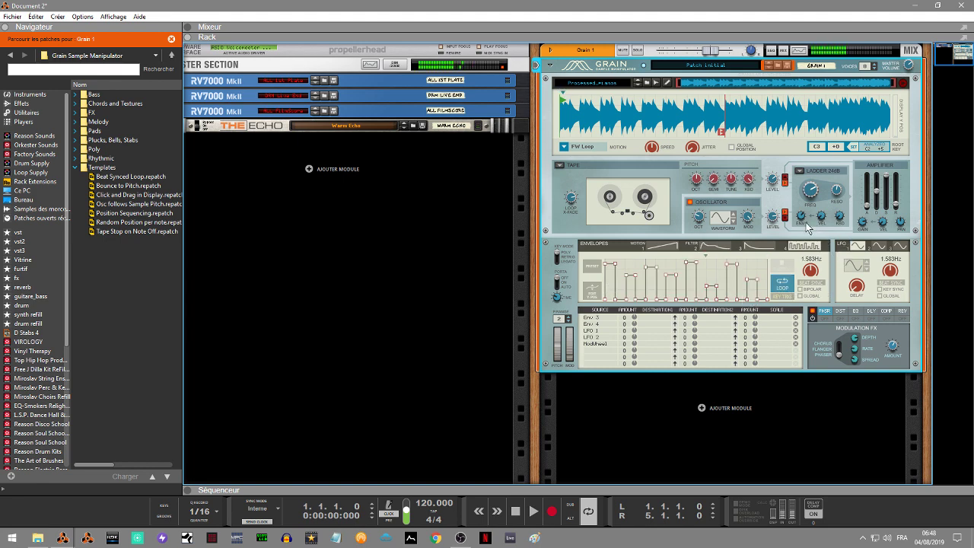
{"action": "mouse_move", "coordinate": [803, 213]}
{"action": "left_mouse_down"}
{"action": "mouse_move", "coordinate": [807, 192]}
{"action": "mouse_move", "coordinate": [806, 213]}
{"action": "left_mouse_up"}
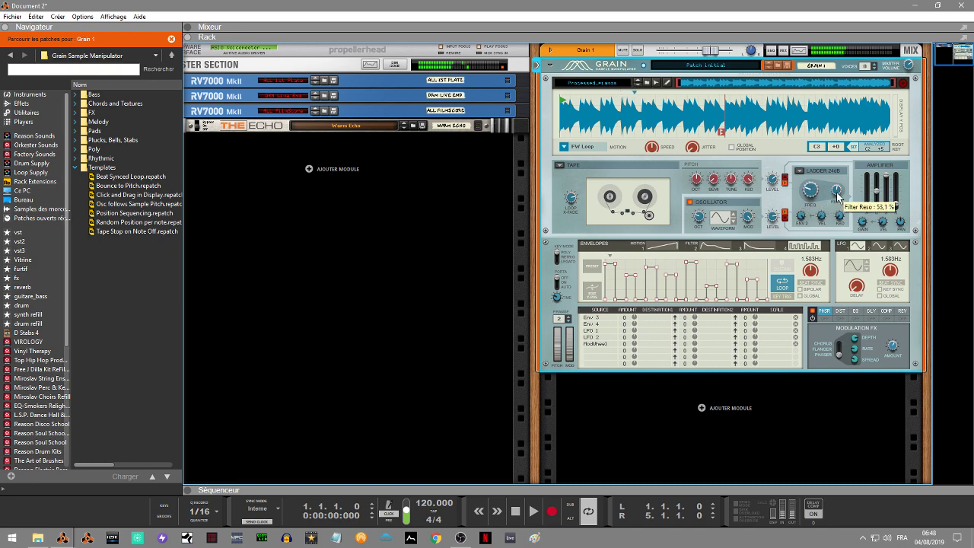
{"action": "left_click_drag", "start_coordinate": [834, 200], "coordinate": [831, 188]}
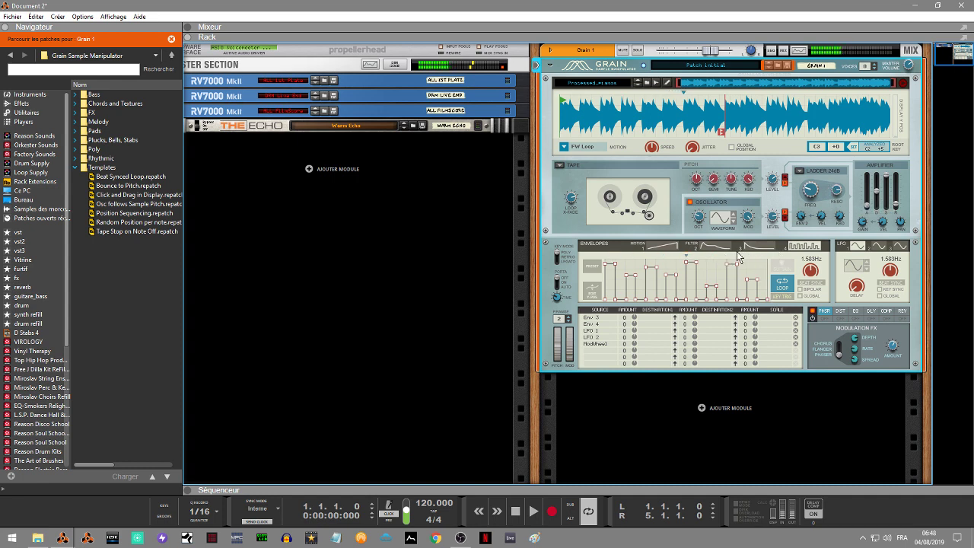
- Give the filter envelope the looping stepped-pulse curve and adjust the filter's envelope 2 amount
{"action": "left_click", "coordinate": [591, 268]}
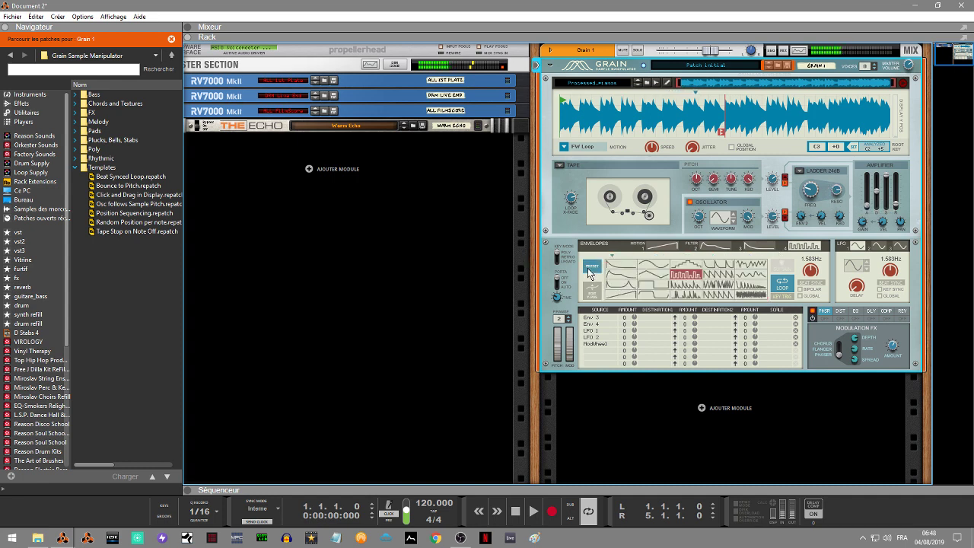
{"action": "left_click", "coordinate": [710, 249]}
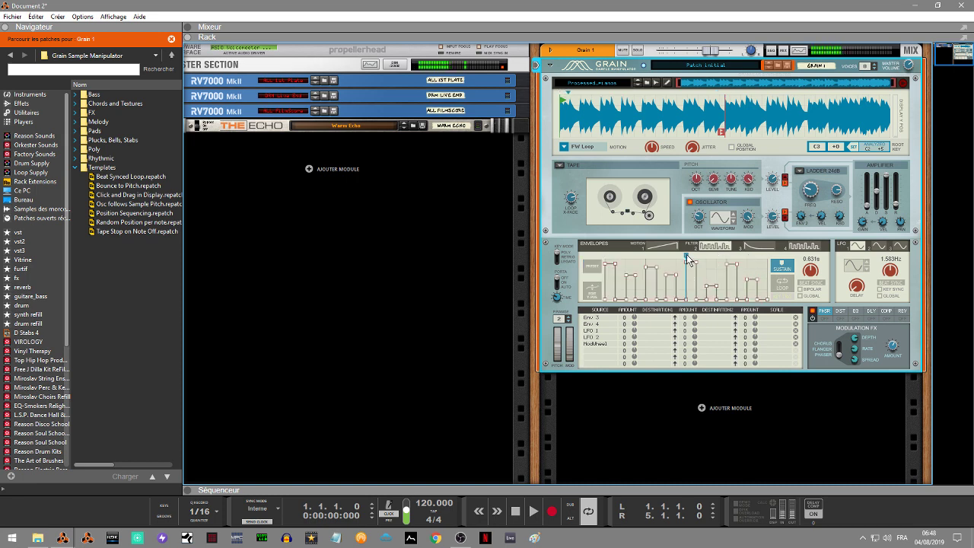
{"action": "left_click_drag", "start_coordinate": [688, 257], "coordinate": [770, 262]}
{"action": "left_click", "coordinate": [782, 284]}
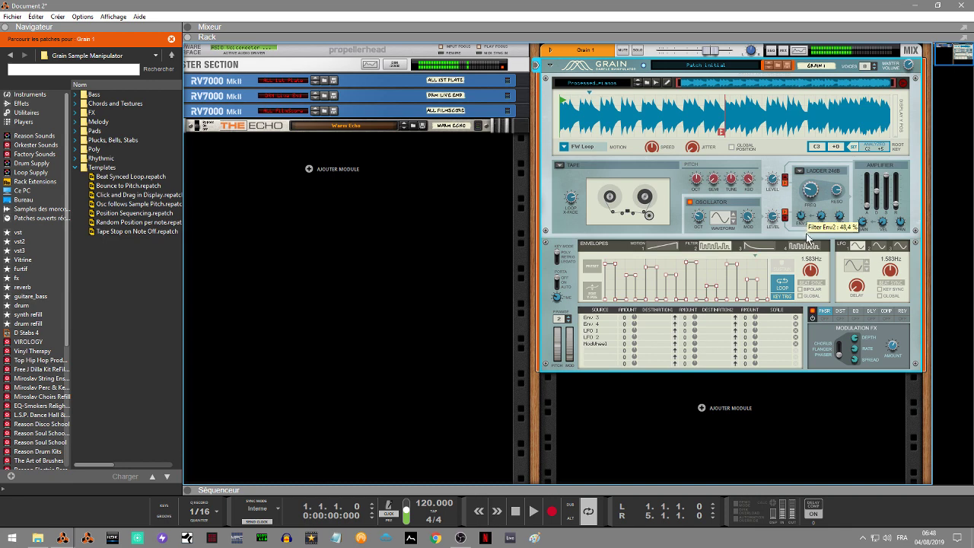
{"action": "mouse_move", "coordinate": [806, 237]}
{"action": "left_mouse_down"}
{"action": "mouse_move", "coordinate": [812, 250]}
{"action": "mouse_move", "coordinate": [814, 225]}
{"action": "left_mouse_up"}
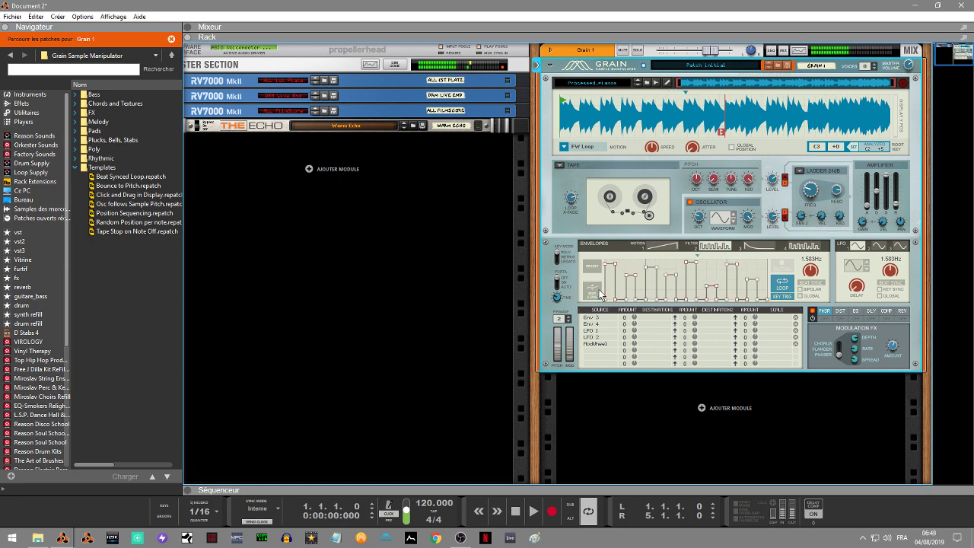
- Try the sine and staircase presets on the filter envelope, and apply the repeating descending sawtooth preset
{"action": "left_click", "coordinate": [593, 267]}
{"action": "left_click", "coordinate": [657, 265]}
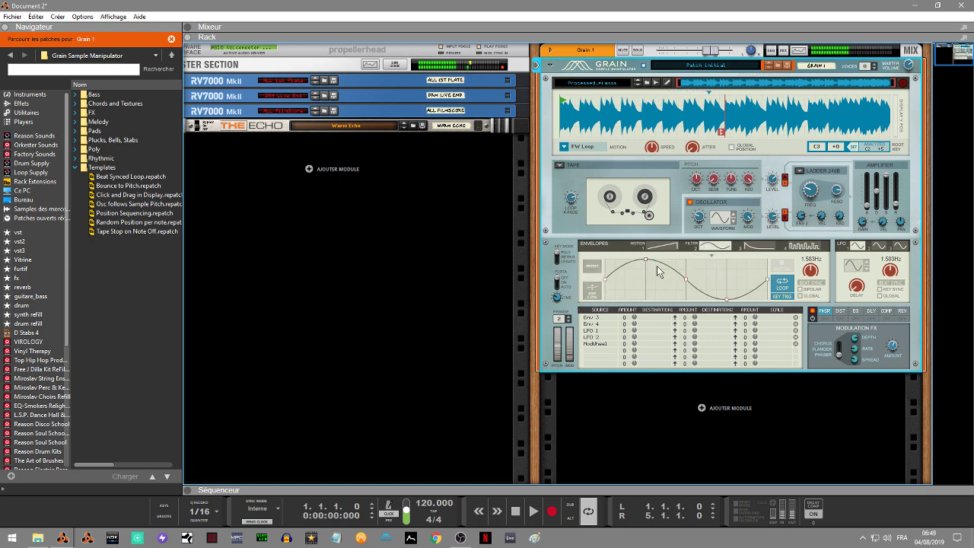
{"action": "left_click", "coordinate": [595, 269]}
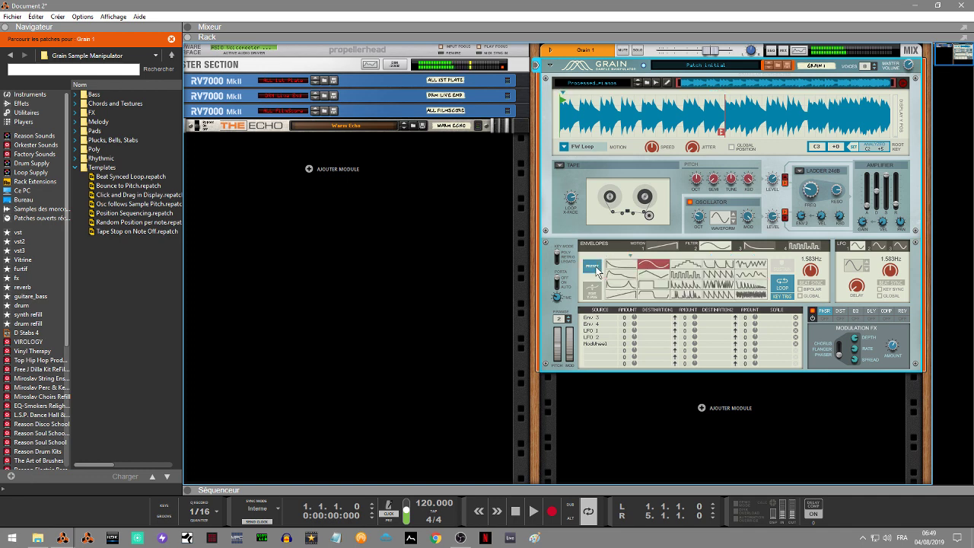
{"action": "left_click", "coordinate": [690, 268]}
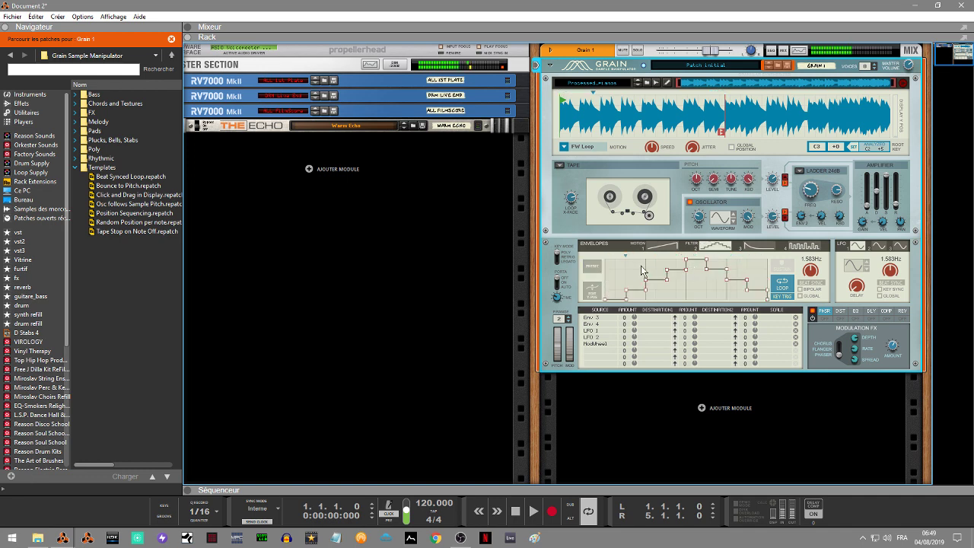
{"action": "left_click", "coordinate": [591, 270]}
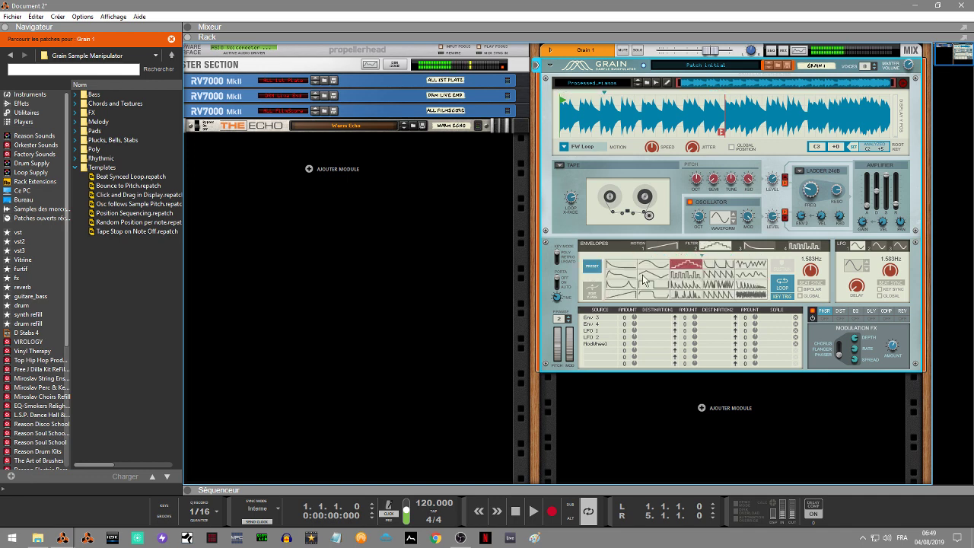
{"action": "left_click", "coordinate": [724, 279]}
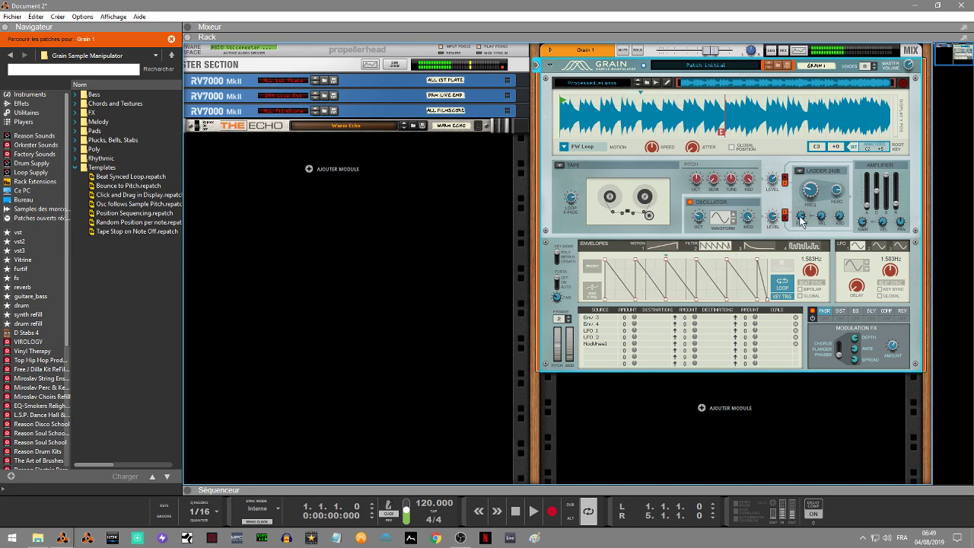
- Try low and high envelope 2 amounts on the filter with the sawtooth envelope, including 4.7% and 68.8%
{"action": "left_click_drag", "start_coordinate": [805, 240], "coordinate": [801, 222]}
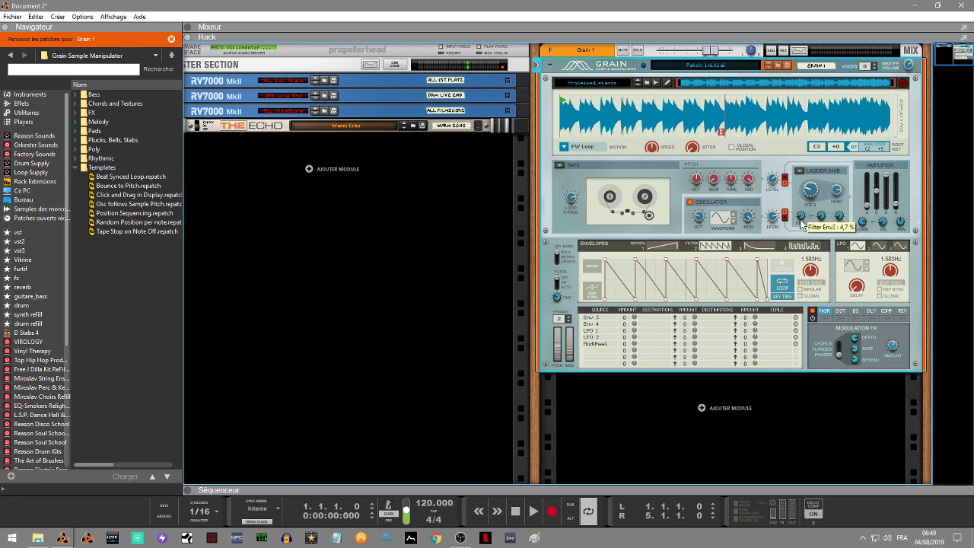
{"action": "scroll", "coordinate": [800, 219], "scroll_direction": "up", "scroll_amount": 5}
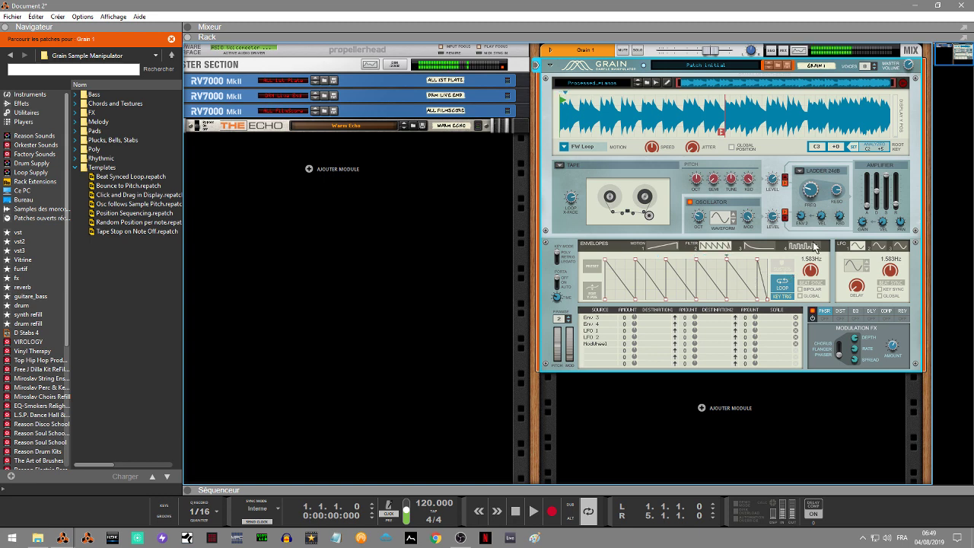
{"action": "scroll", "coordinate": [803, 212], "scroll_direction": "up", "scroll_amount": 5}
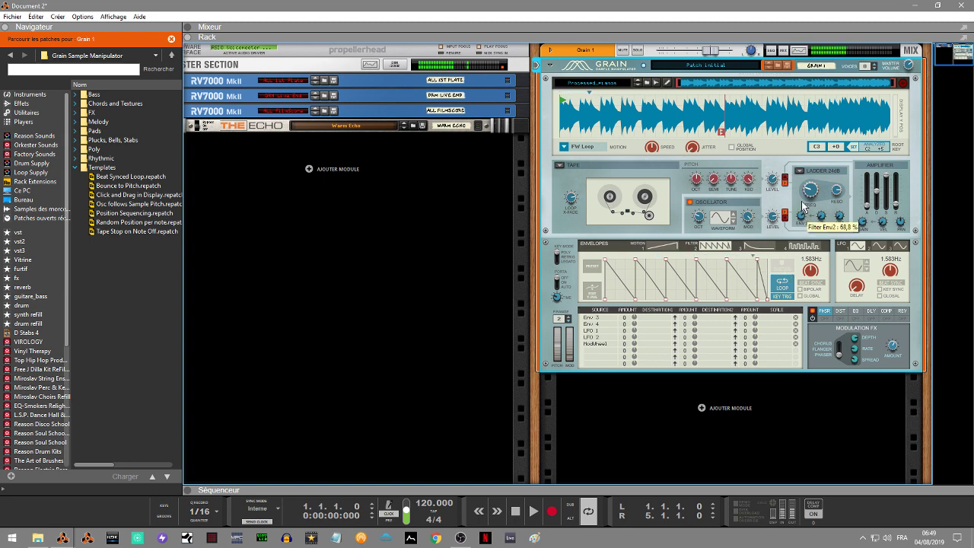
{"action": "scroll", "coordinate": [803, 199], "scroll_direction": "up", "scroll_amount": 2}
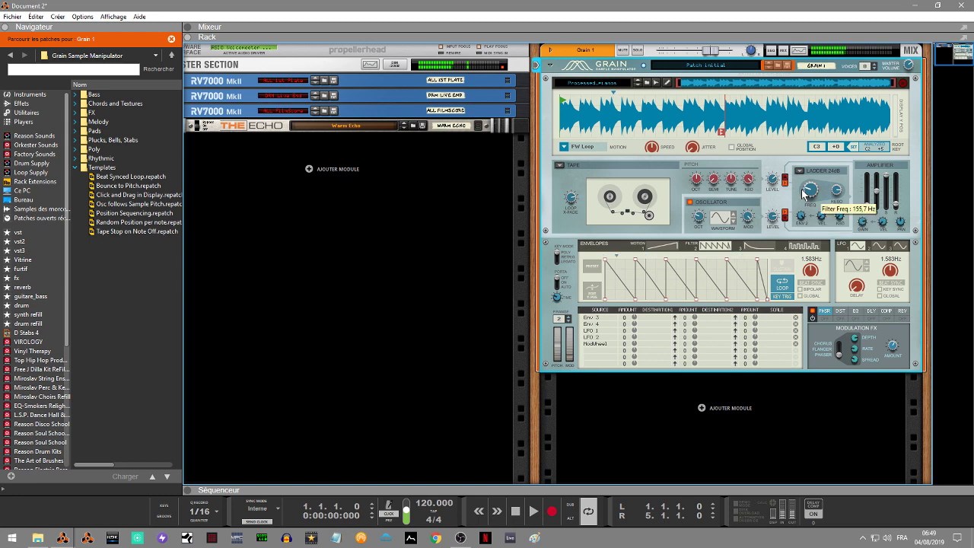
- Adjust the filter frequency and envelope 2 amount, along with the sample level
{"action": "left_click_drag", "start_coordinate": [803, 194], "coordinate": [804, 180]}
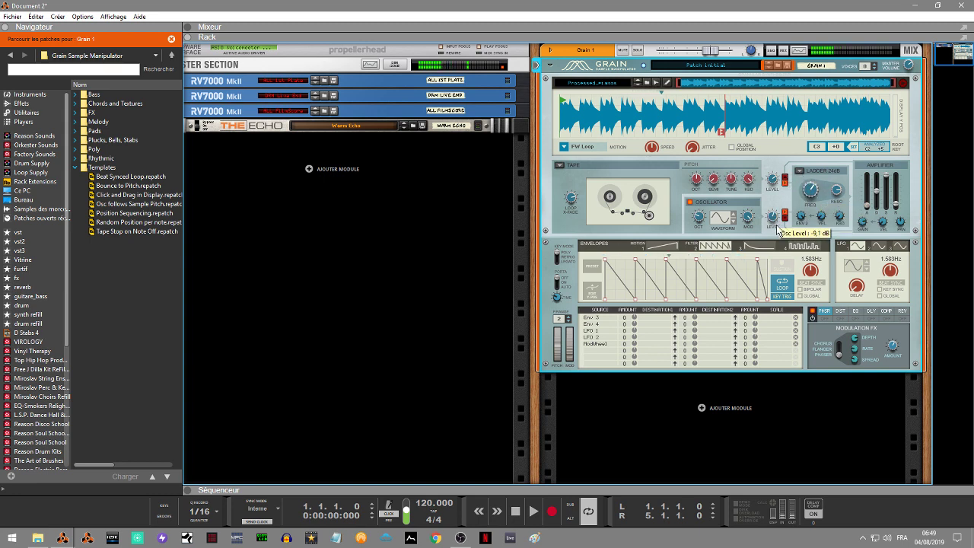
{"action": "left_click_drag", "start_coordinate": [774, 185], "coordinate": [772, 175]}
{"action": "left_click_drag", "start_coordinate": [800, 219], "coordinate": [801, 239]}
{"action": "left_click_drag", "start_coordinate": [809, 192], "coordinate": [811, 201]}
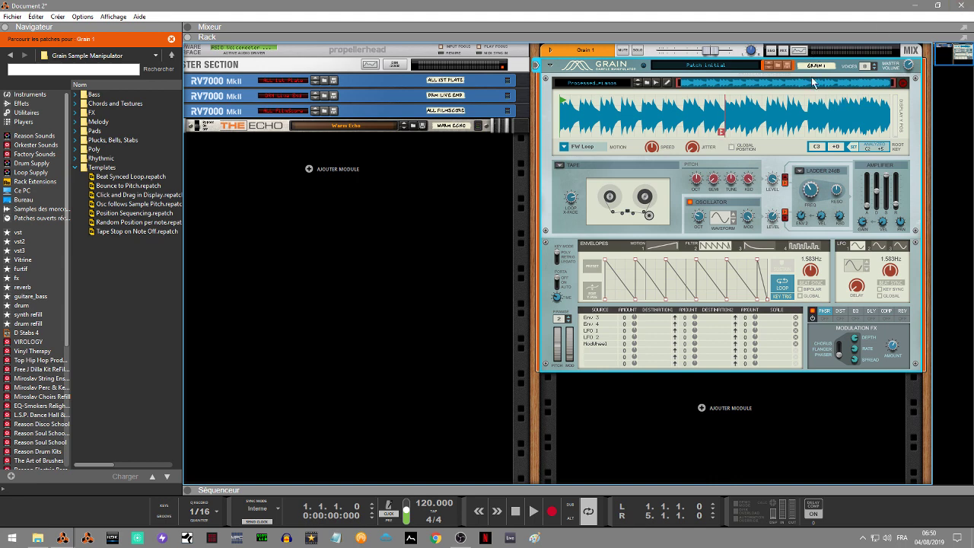
- Close Document 2 without saving and browse patches for the first Tape Stop on Note Off Grain device in Document 1
{"action": "left_click", "coordinate": [963, 6]}
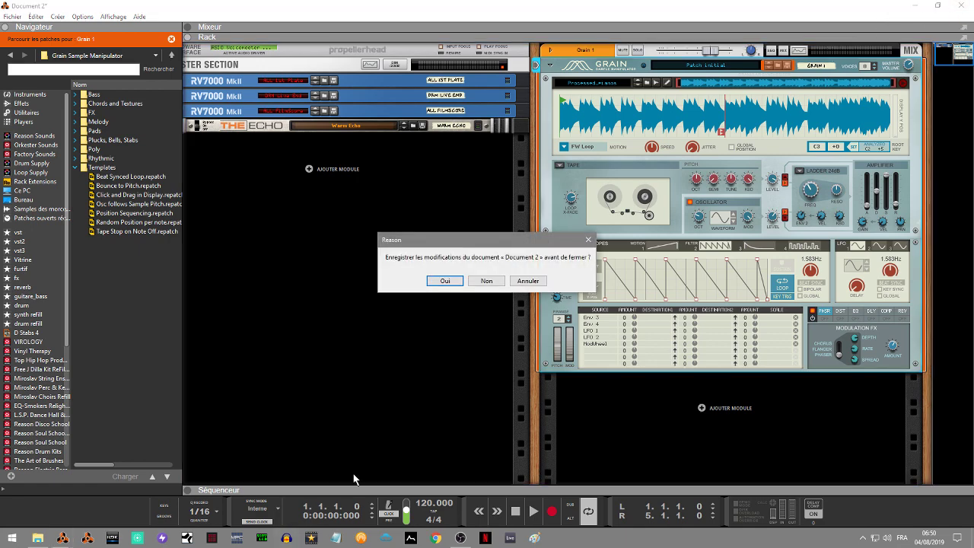
{"action": "left_click", "coordinate": [486, 281]}
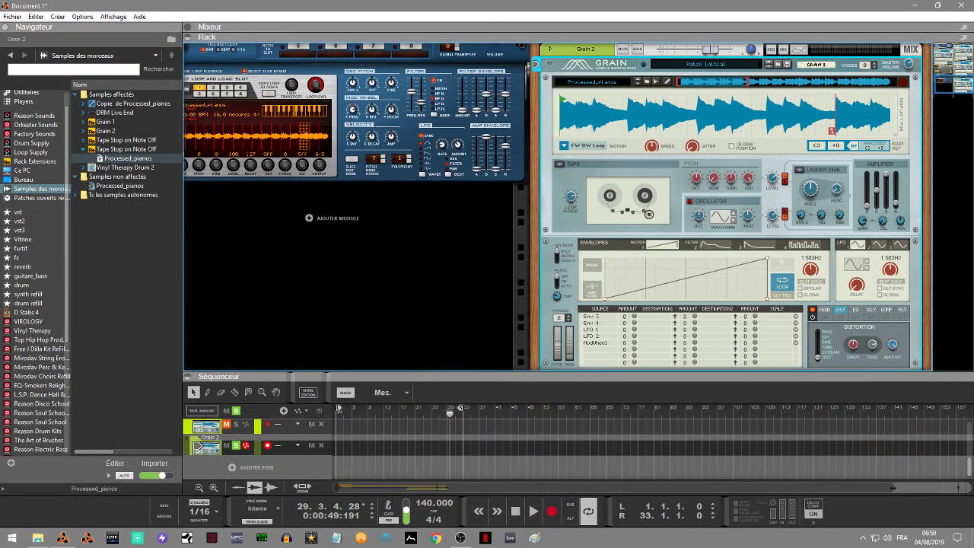
{"action": "left_click_drag", "start_coordinate": [893, 488], "coordinate": [445, 488]}
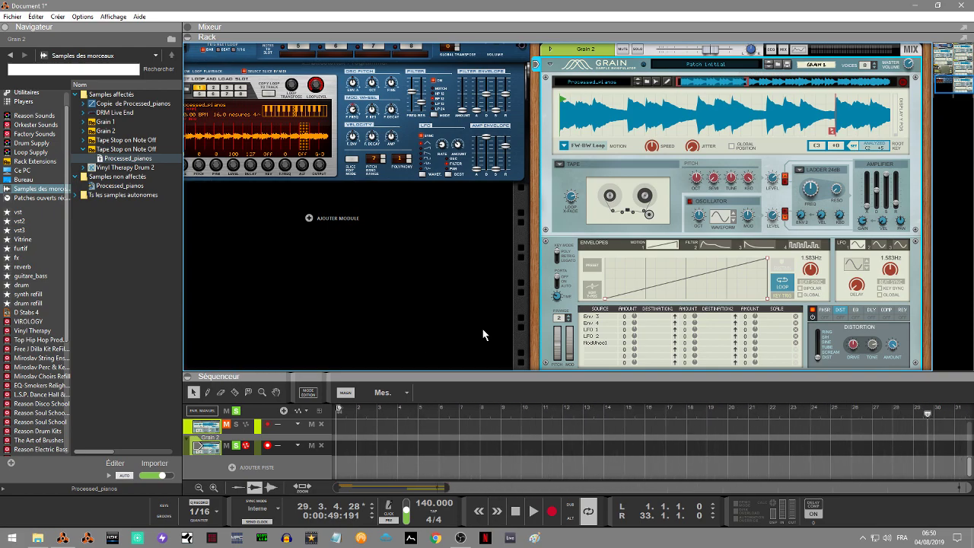
{"action": "scroll", "coordinate": [761, 205], "scroll_direction": "up", "scroll_amount": 5}
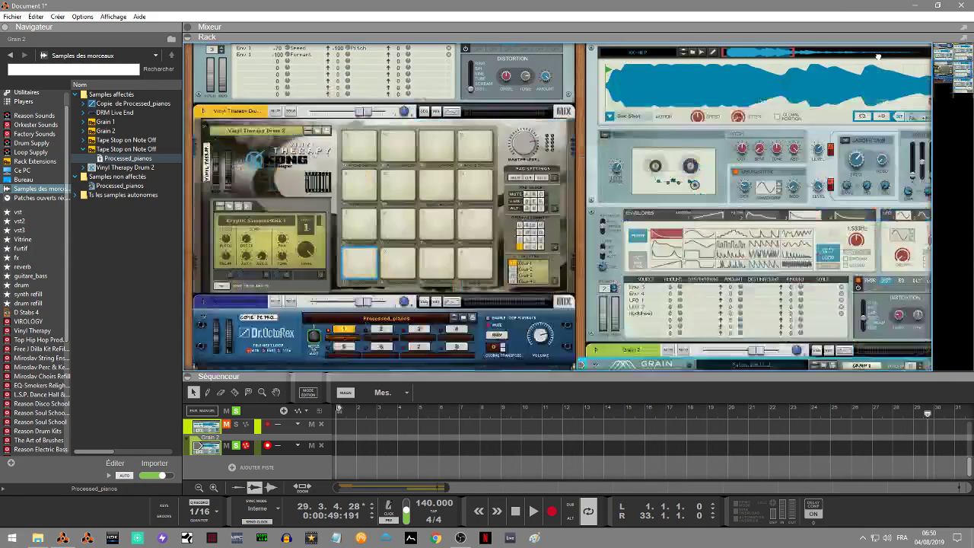
{"action": "scroll", "coordinate": [597, 60], "scroll_direction": "down", "scroll_amount": 5}
{"action": "scroll", "coordinate": [597, 59], "scroll_direction": "up", "scroll_amount": 5}
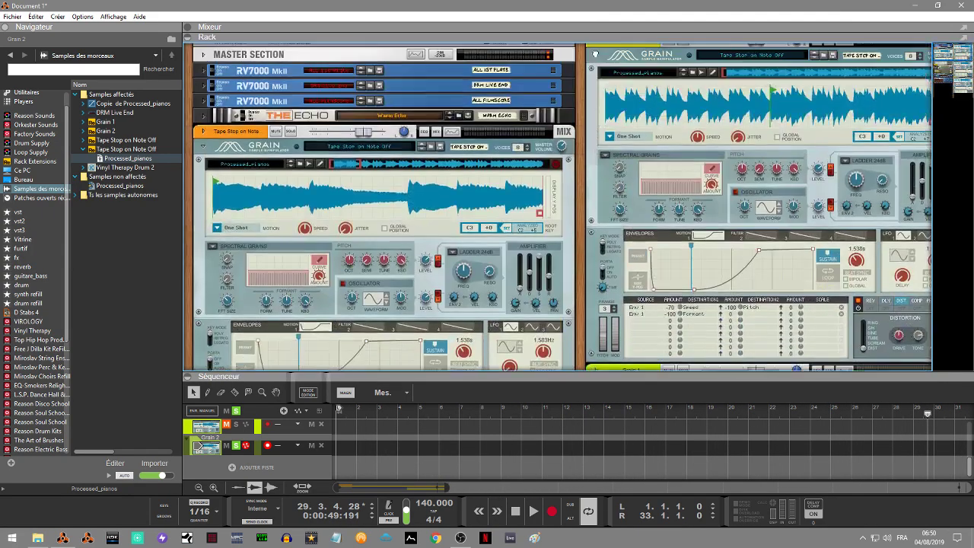
{"action": "scroll", "coordinate": [592, 63], "scroll_direction": "down", "scroll_amount": 2}
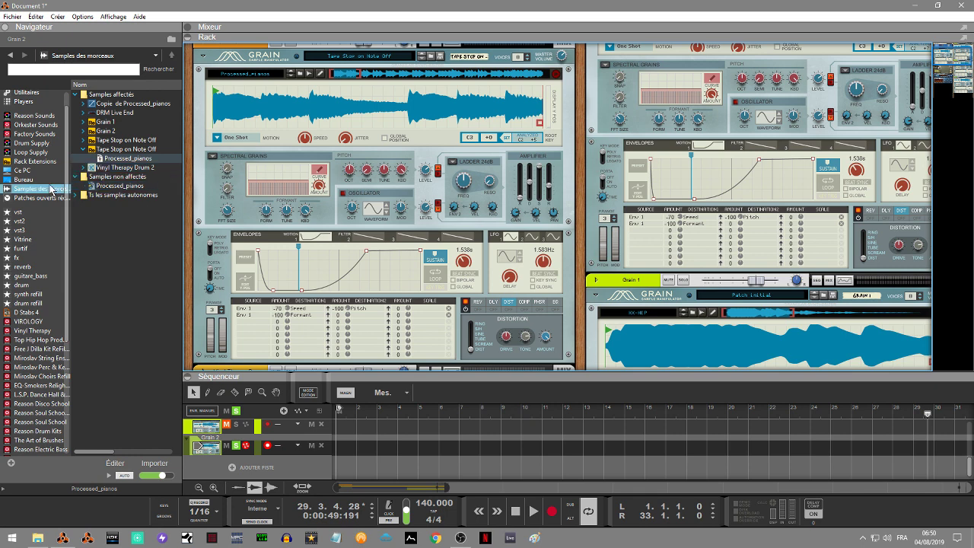
{"action": "left_click", "coordinate": [430, 58]}
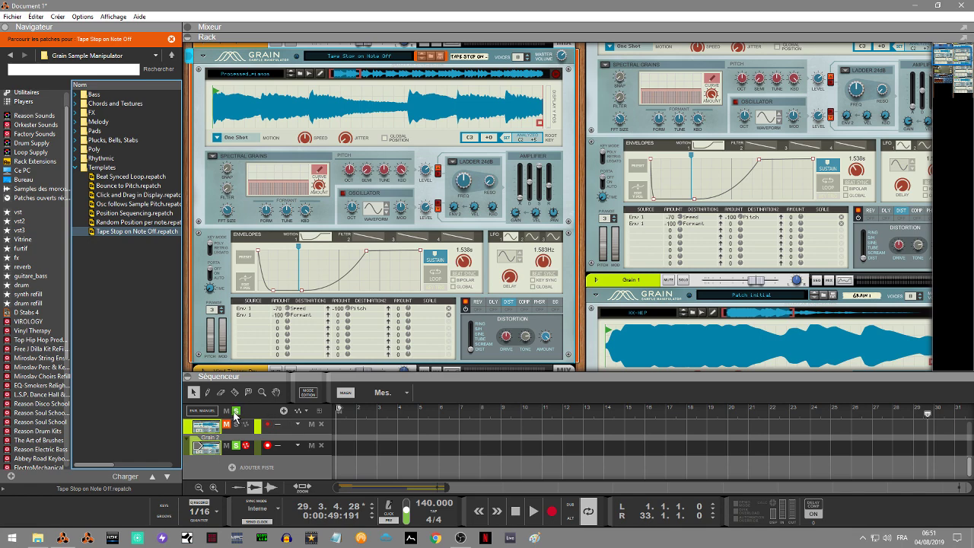
- Clear all track mutes and solos and select the first Tape Stop on Note Off track in the sequencer
{"action": "left_click", "coordinate": [365, 415]}
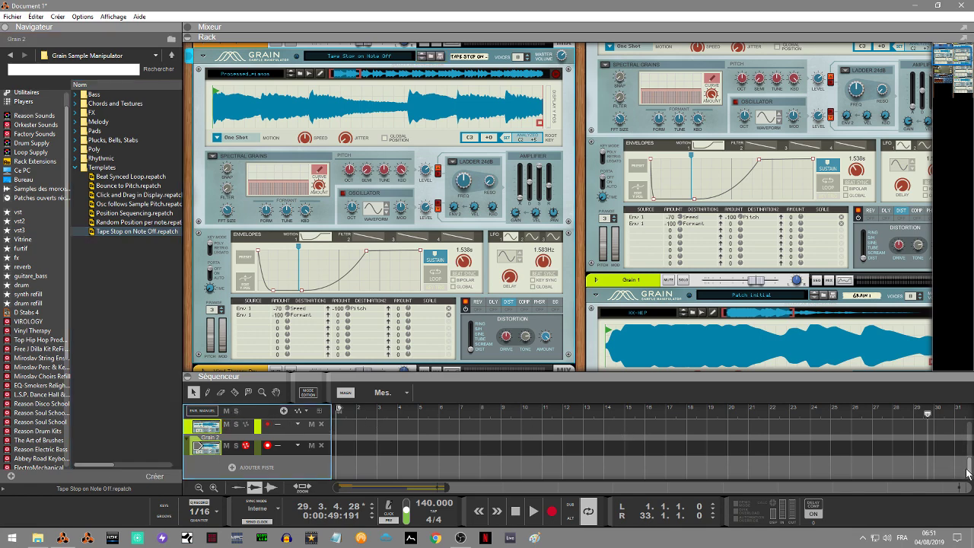
{"action": "left_click_drag", "start_coordinate": [968, 469], "coordinate": [968, 432]}
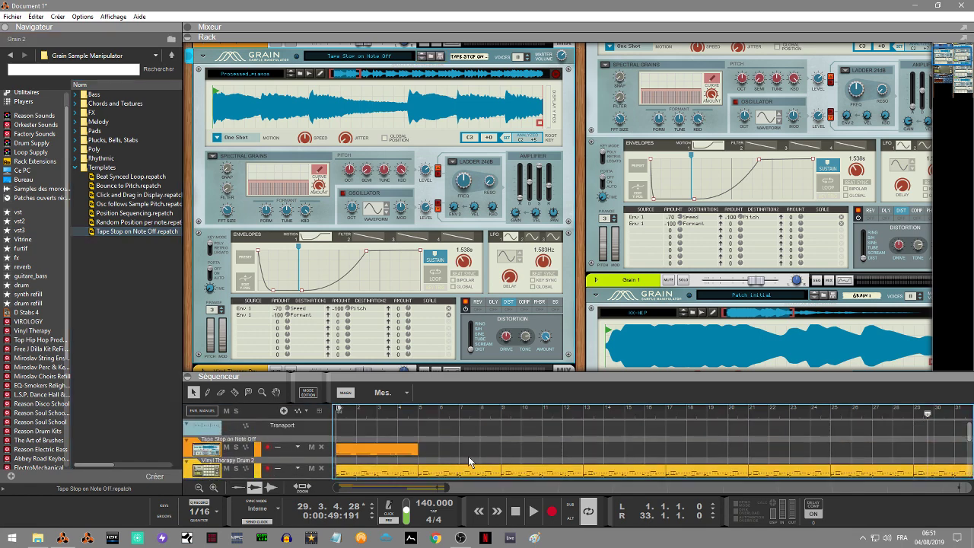
{"action": "left_click", "coordinate": [241, 459]}
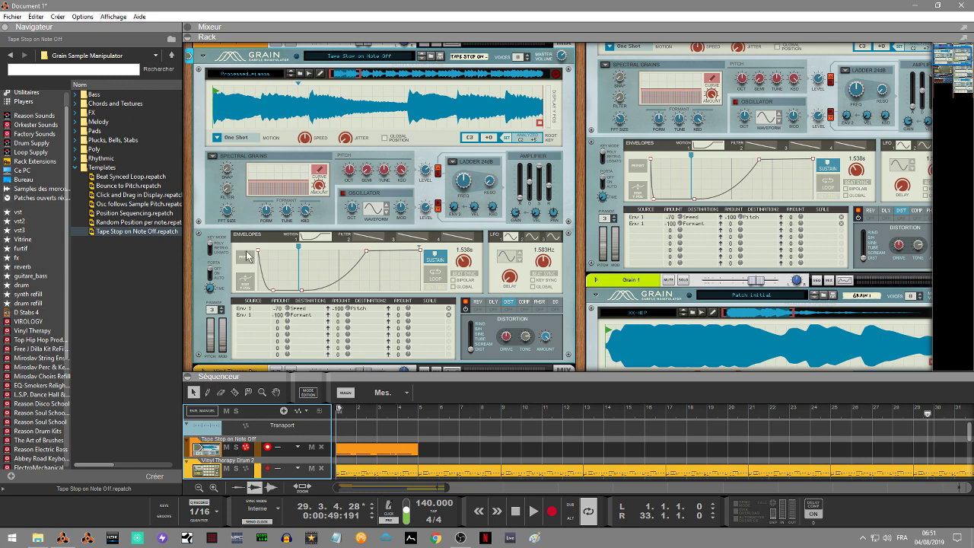
- Point out the Tape Stop on Note Off template patch and browse samples for that Grain device
{"action": "left_click", "coordinate": [147, 233]}
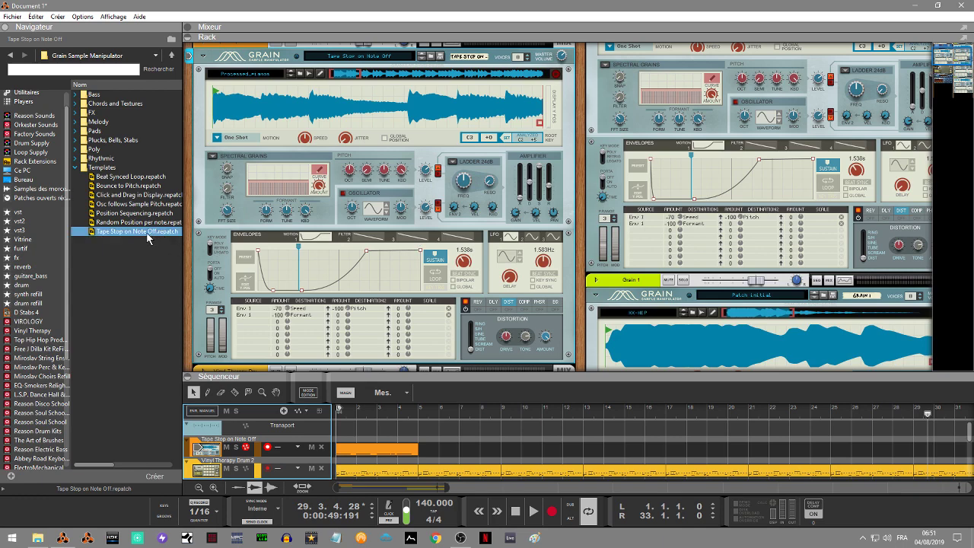
{"action": "left_click_drag", "start_coordinate": [148, 237], "coordinate": [333, 200]}
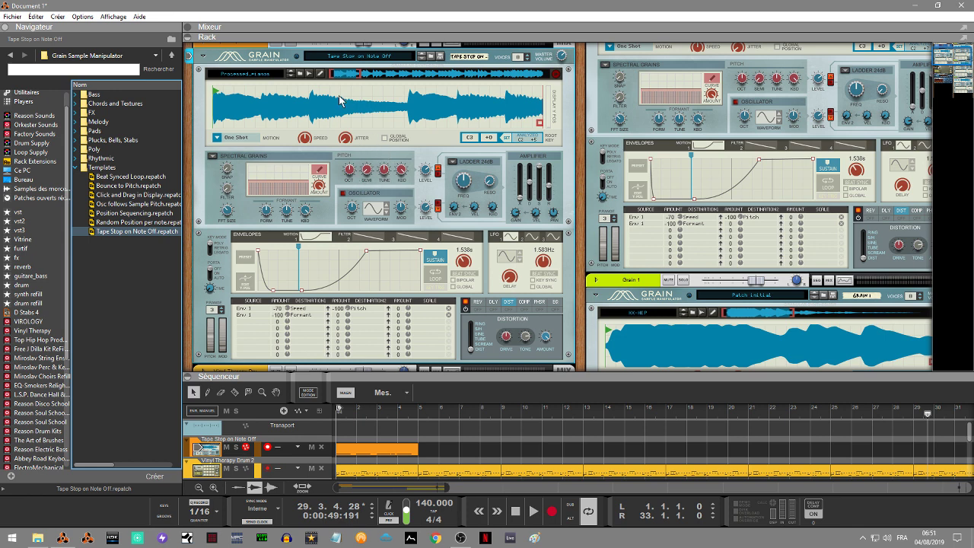
{"action": "left_click", "coordinate": [300, 74]}
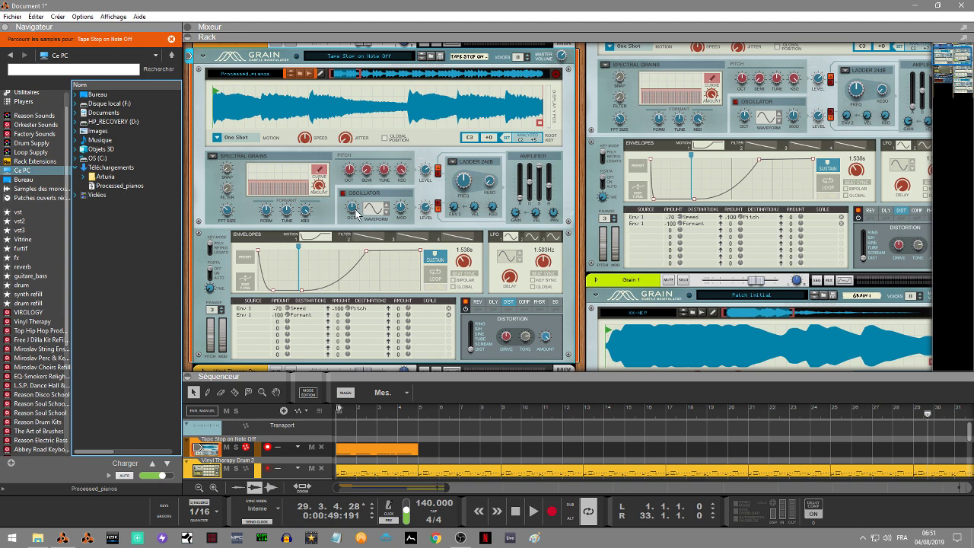
{"action": "mouse_move", "coordinate": [354, 214]}
- Set the sequencer loop around the first Tape Stop on Note Off clip, from bar 1 to bar 5, and start playback
{"action": "left_click_drag", "start_coordinate": [447, 487], "coordinate": [470, 488]}
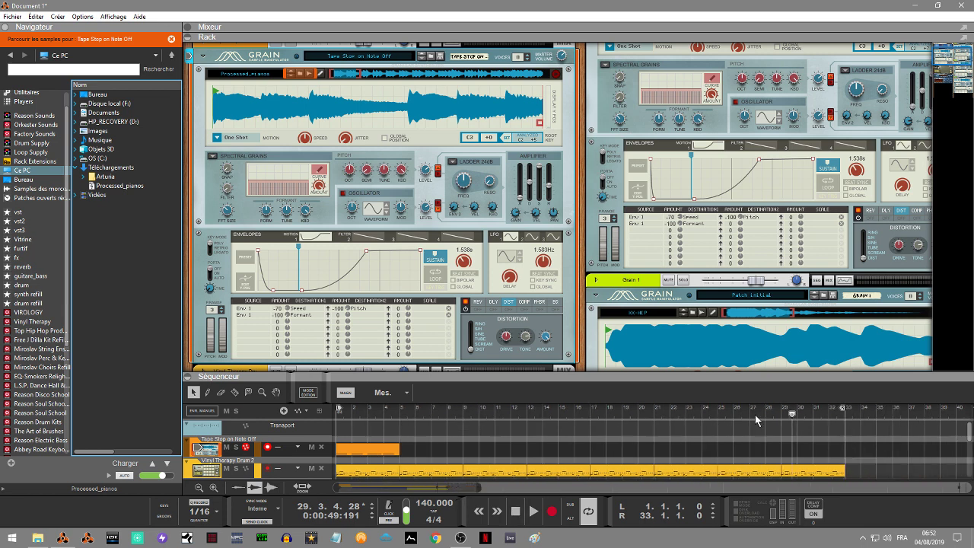
{"action": "left_click_drag", "start_coordinate": [844, 412], "coordinate": [668, 426]}
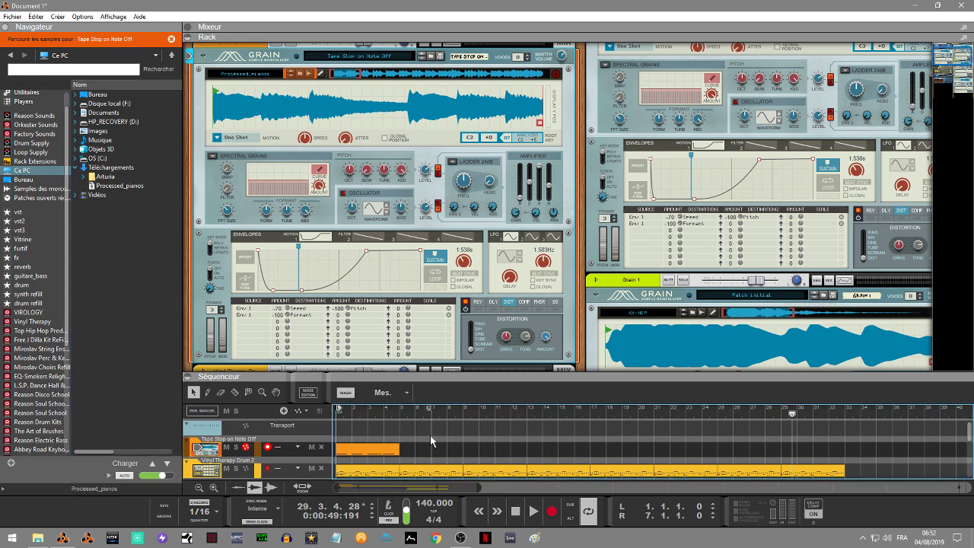
{"action": "left_click_drag", "start_coordinate": [391, 443], "coordinate": [405, 435]}
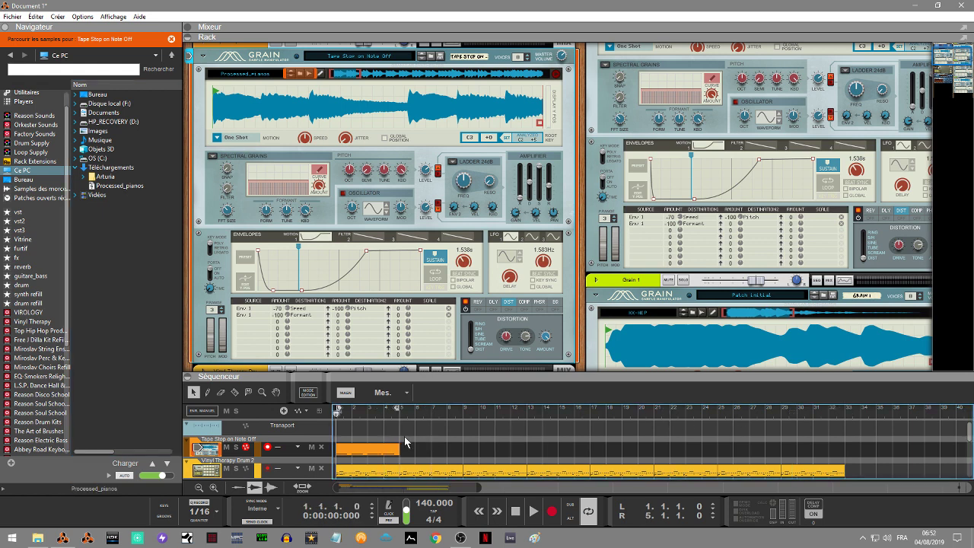
{"action": "key", "text": "space"}
- Enlarge the sequencer to show all tracks, extend the loop end to bar 21, and play the arrangement
{"action": "left_click_drag", "start_coordinate": [454, 363], "coordinate": [453, 263]}
{"action": "left_click_drag", "start_coordinate": [398, 288], "coordinate": [520, 291]}
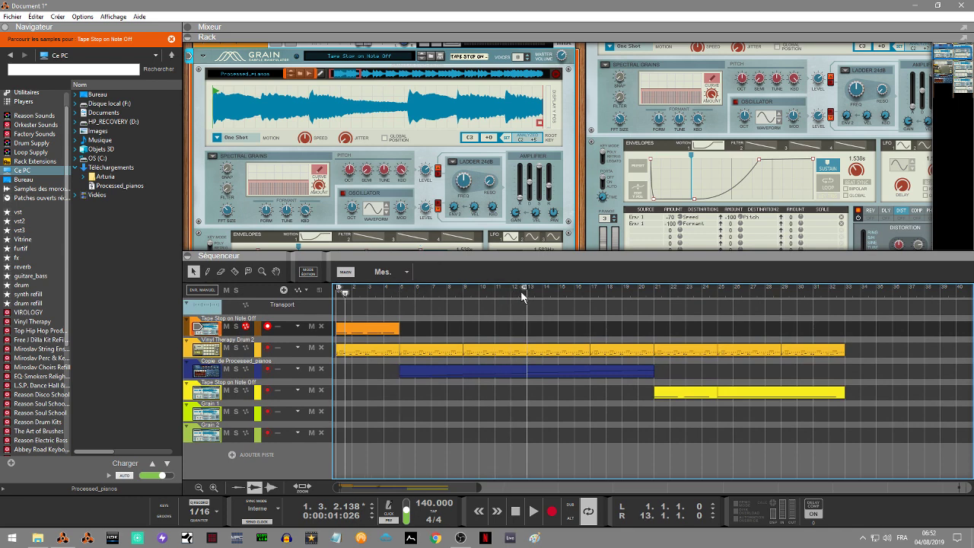
{"action": "key", "text": "space"}
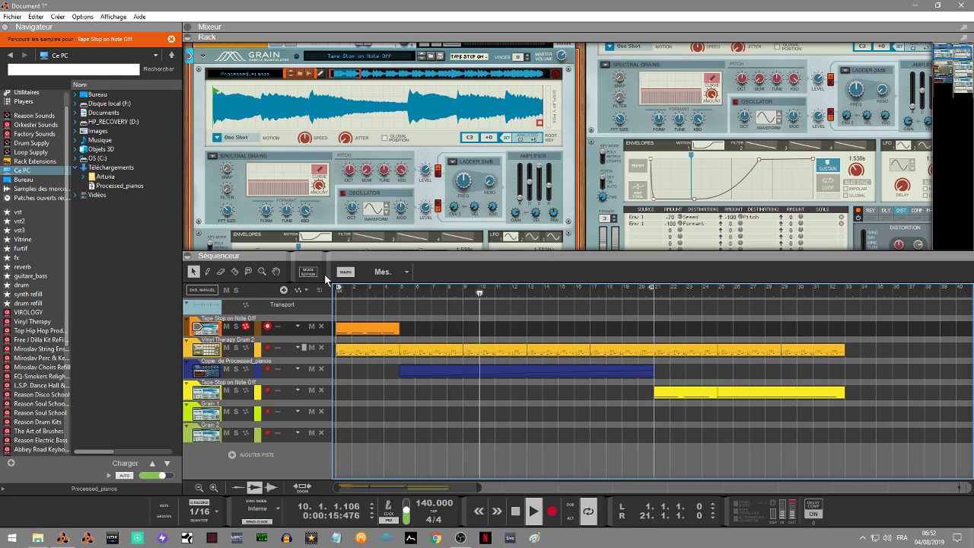
- Hide the sequencer and display the Dr. OctoRex and Grain 2 devices in the rack
{"action": "left_click", "coordinate": [245, 266]}
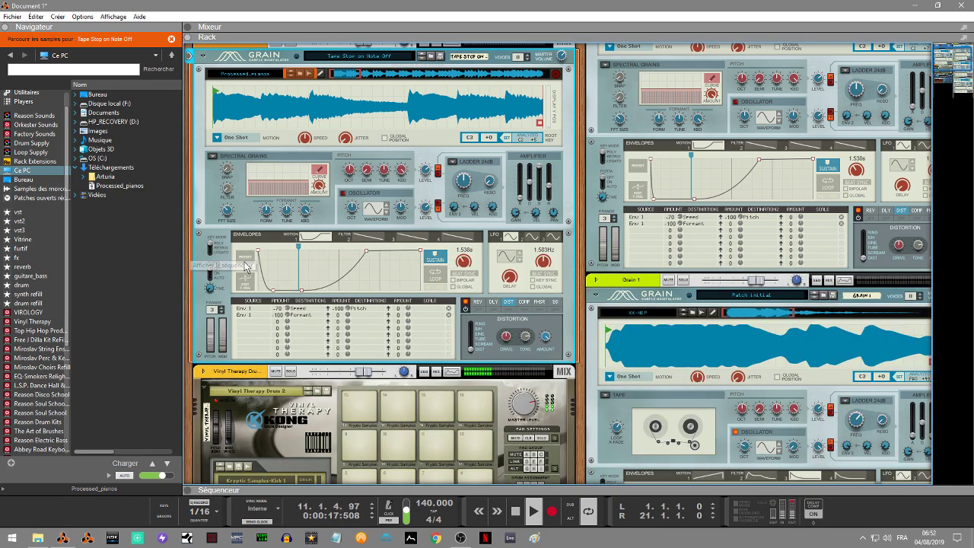
{"action": "left_click_drag", "start_coordinate": [958, 70], "coordinate": [962, 85]}
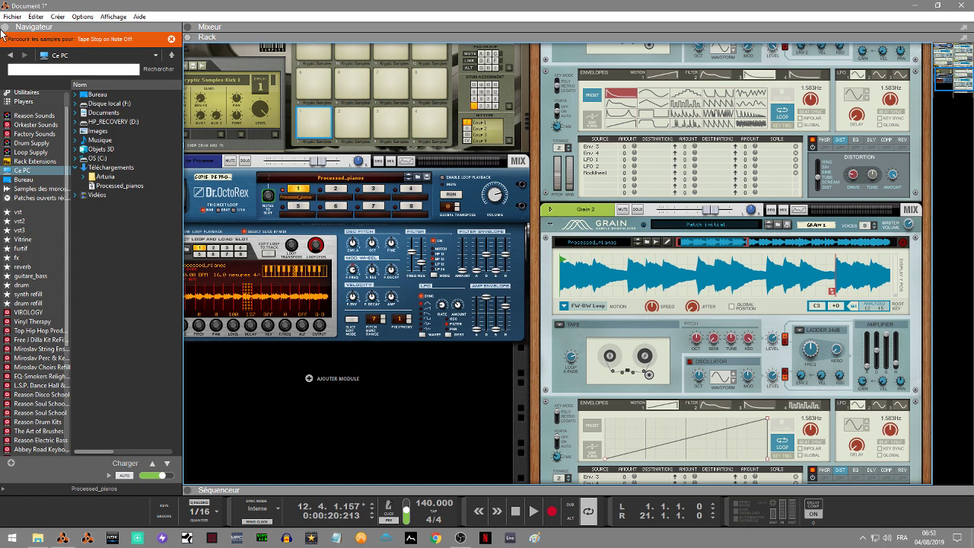
- Hide the browser and play the arrangement from the start with the drum and Grain devices in view
{"action": "left_click", "coordinate": [5, 28]}
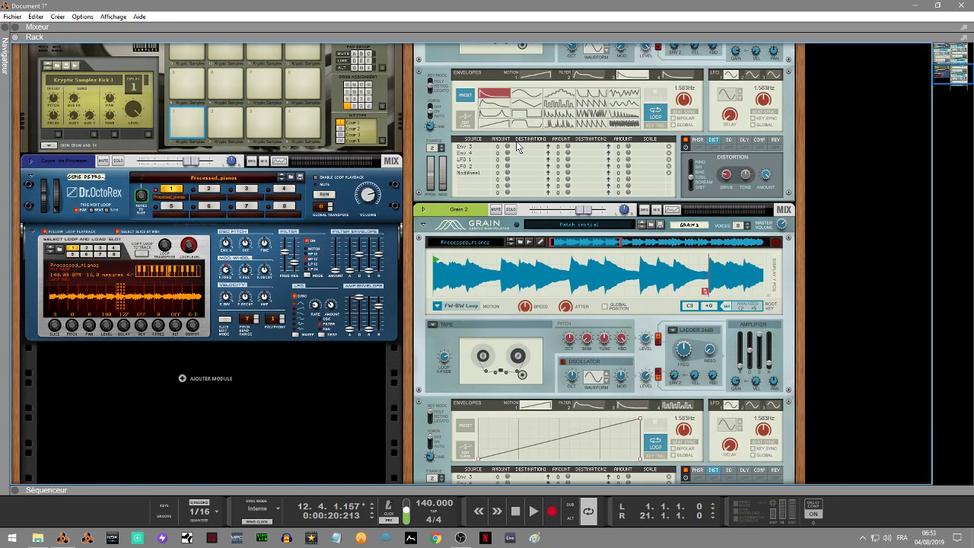
{"action": "key", "text": "space"}
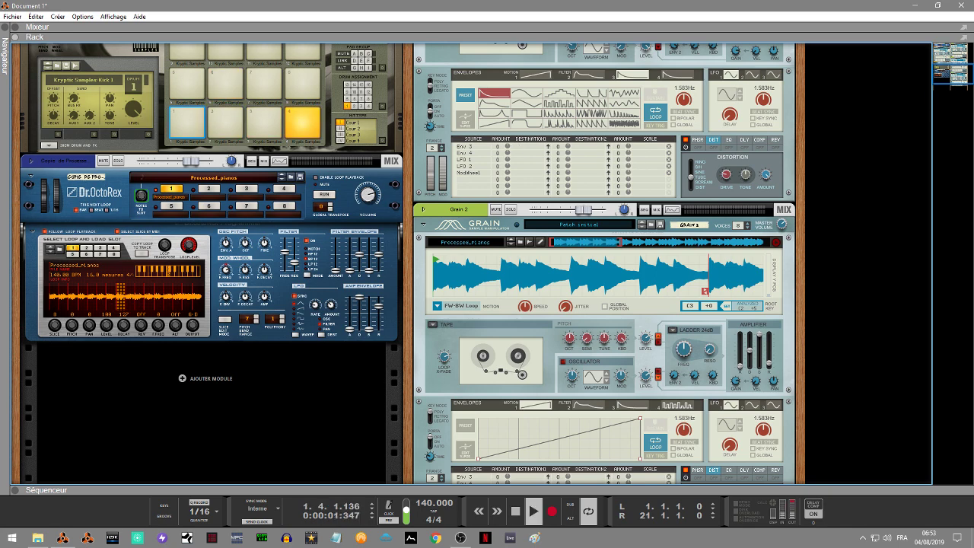
{"action": "scroll", "coordinate": [109, 390], "scroll_direction": "up", "scroll_amount": 6}
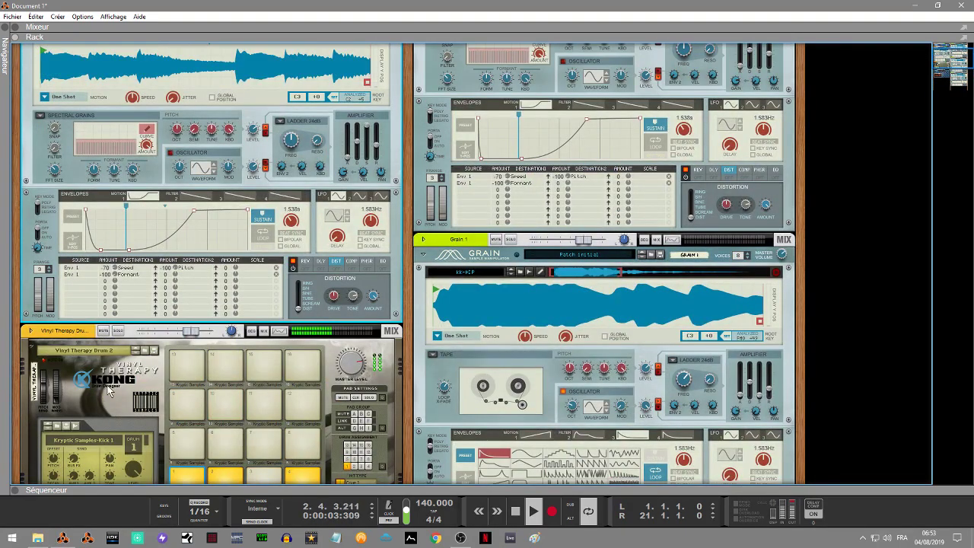
- Extend the sequencer loop end to bar 33, and return to a full-height rack showing the first Grain devices
{"action": "left_click", "coordinate": [15, 493]}
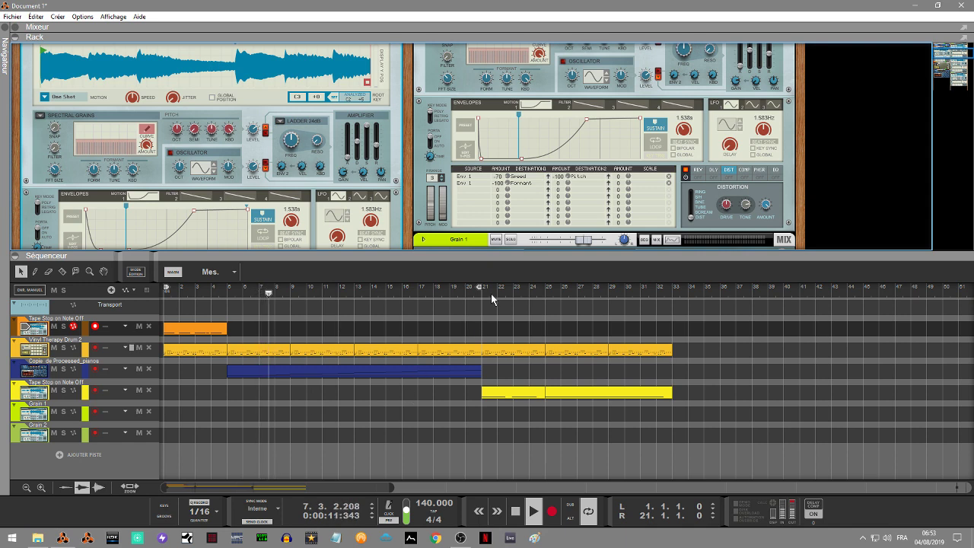
{"action": "left_click_drag", "start_coordinate": [480, 287], "coordinate": [677, 297]}
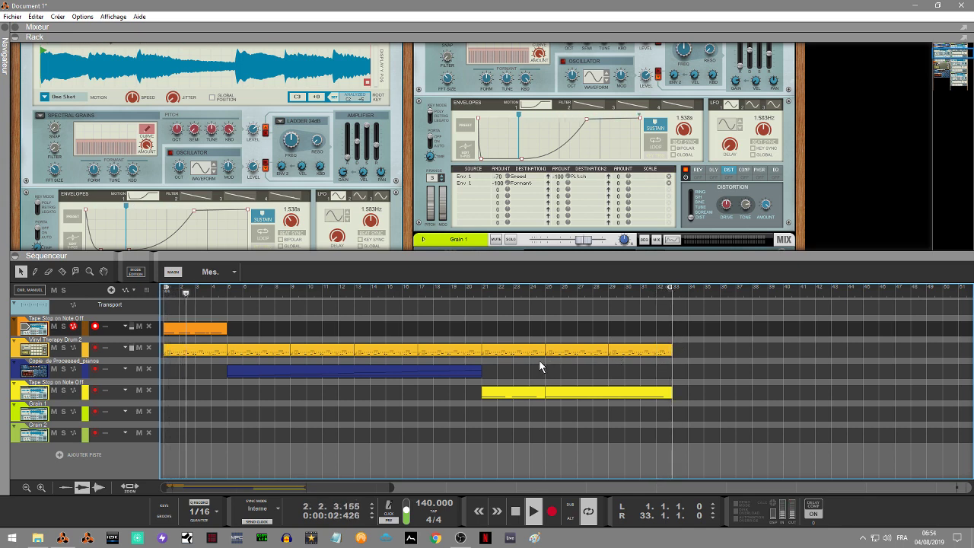
{"action": "left_click", "coordinate": [15, 256]}
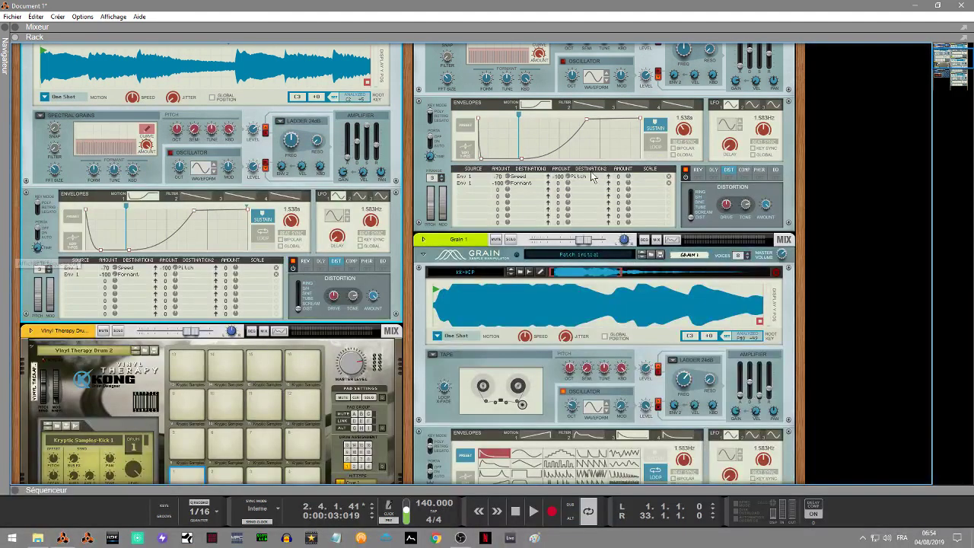
{"action": "left_click_drag", "start_coordinate": [948, 90], "coordinate": [952, 54]}
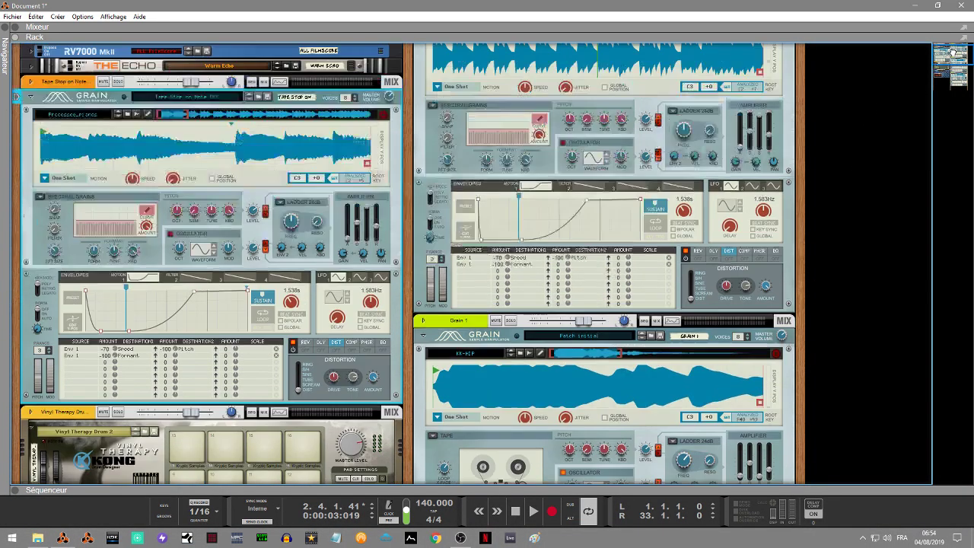
- Select the yellow Tape Stop on Note Off track and narrow its Grain device's waveform view to the last part of the sample
{"action": "left_click", "coordinate": [15, 491]}
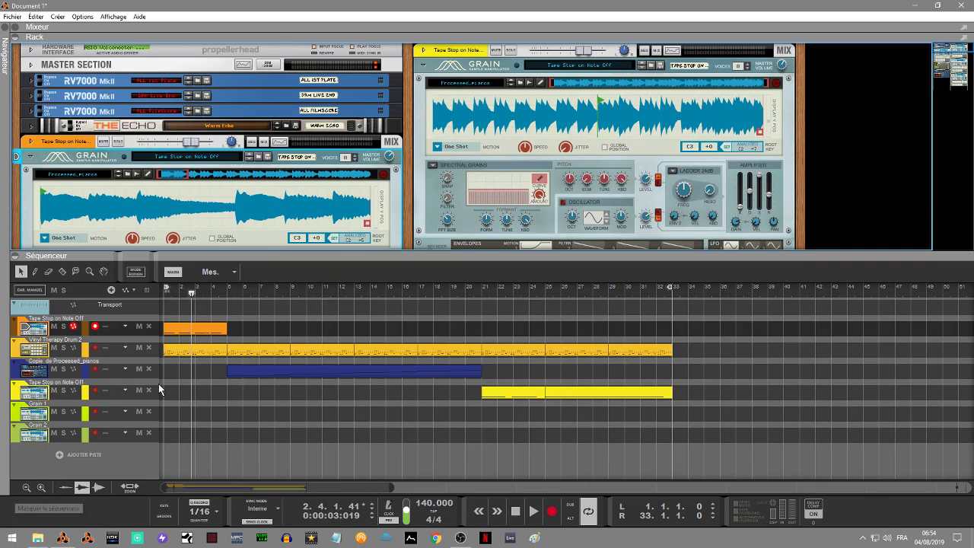
{"action": "left_click", "coordinate": [31, 396]}
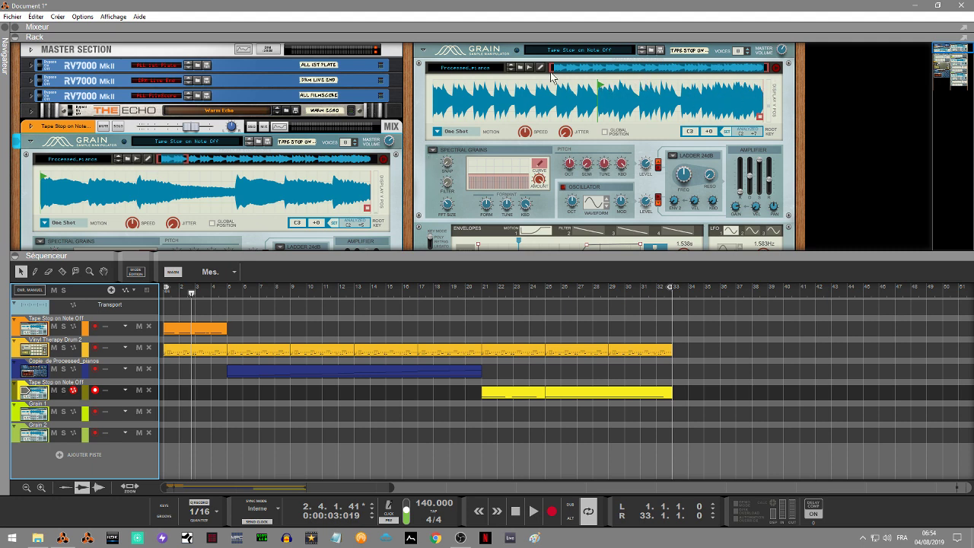
{"action": "mouse_move", "coordinate": [551, 73]}
{"action": "left_mouse_down"}
{"action": "mouse_move", "coordinate": [585, 74]}
{"action": "mouse_move", "coordinate": [527, 73]}
{"action": "mouse_move", "coordinate": [574, 72]}
{"action": "mouse_move", "coordinate": [537, 72]}
{"action": "mouse_move", "coordinate": [551, 72]}
{"action": "left_mouse_up"}
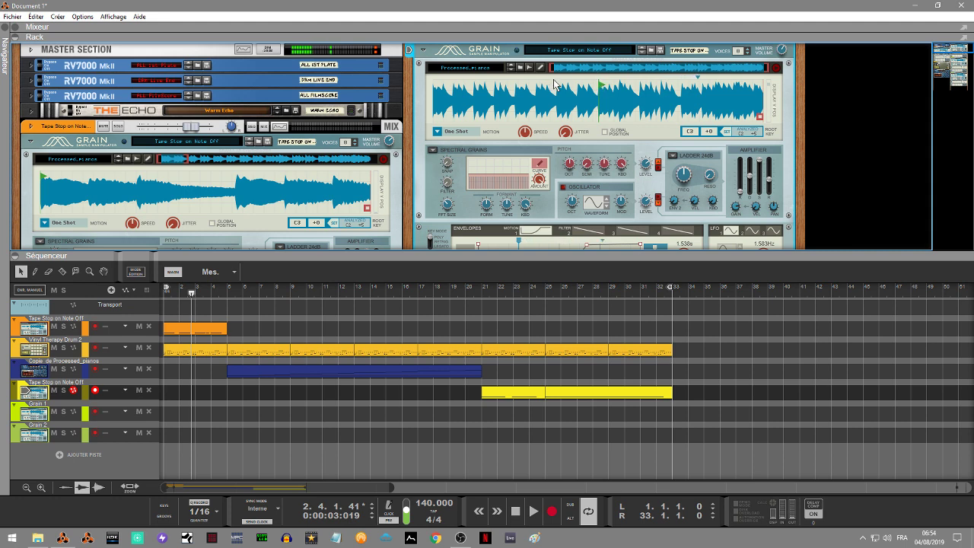
{"action": "mouse_move", "coordinate": [561, 73]}
{"action": "left_mouse_down"}
{"action": "mouse_move", "coordinate": [683, 71]}
{"action": "mouse_move", "coordinate": [580, 74]}
{"action": "mouse_move", "coordinate": [682, 82]}
{"action": "left_mouse_up"}
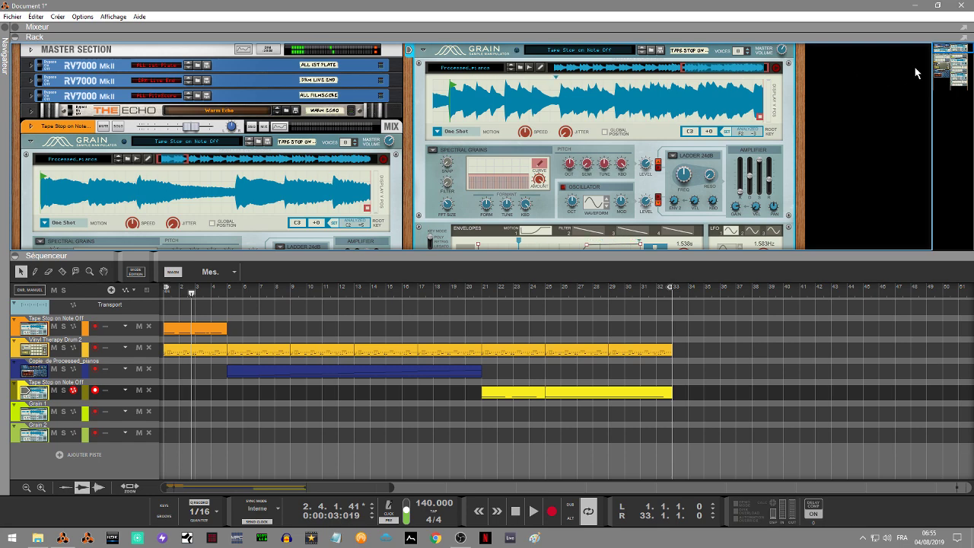
- Reduce the sequencer height, select the Grain 1 track, and play the arrangement from the start before stopping it
{"action": "scroll", "coordinate": [943, 51], "scroll_direction": "down", "scroll_amount": 5}
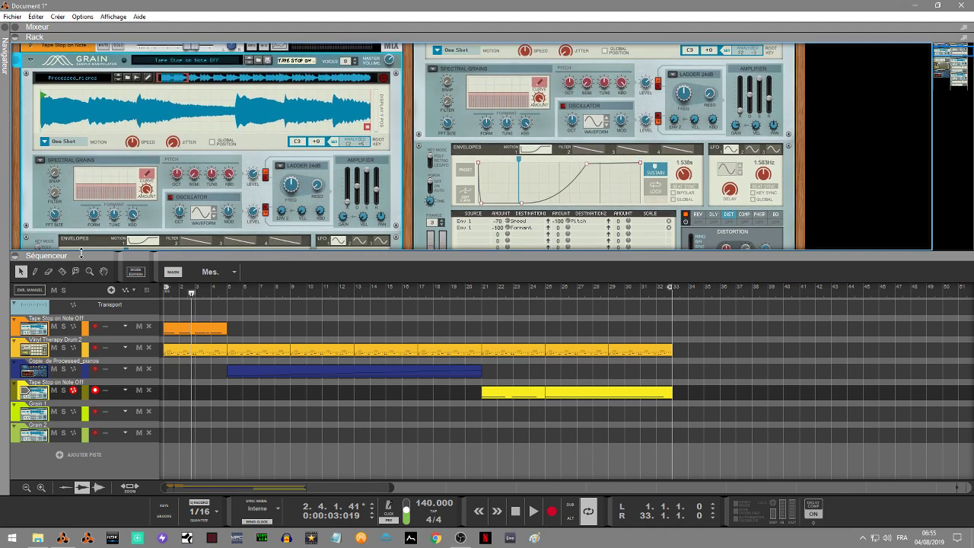
{"action": "left_click_drag", "start_coordinate": [79, 254], "coordinate": [80, 298]}
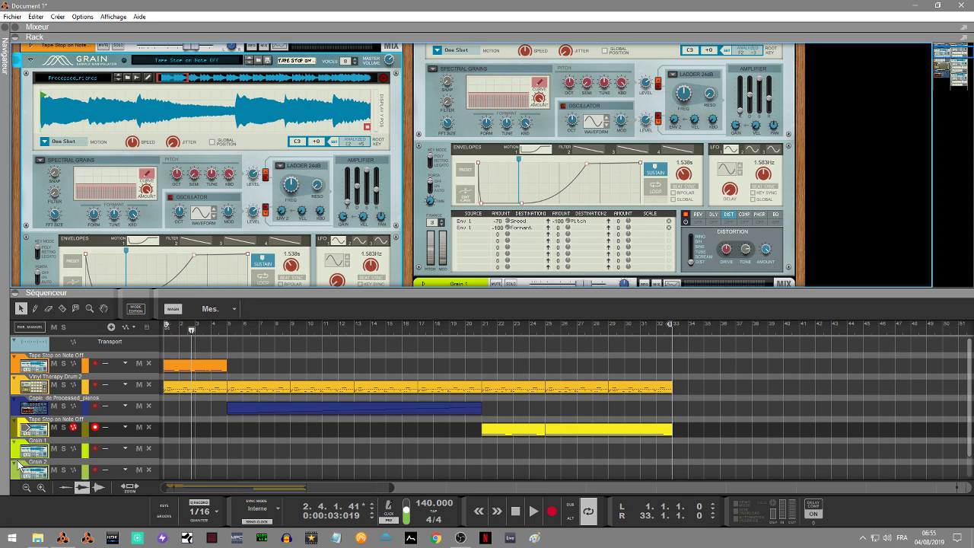
{"action": "left_click", "coordinate": [18, 465]}
{"action": "left_click", "coordinate": [17, 427]}
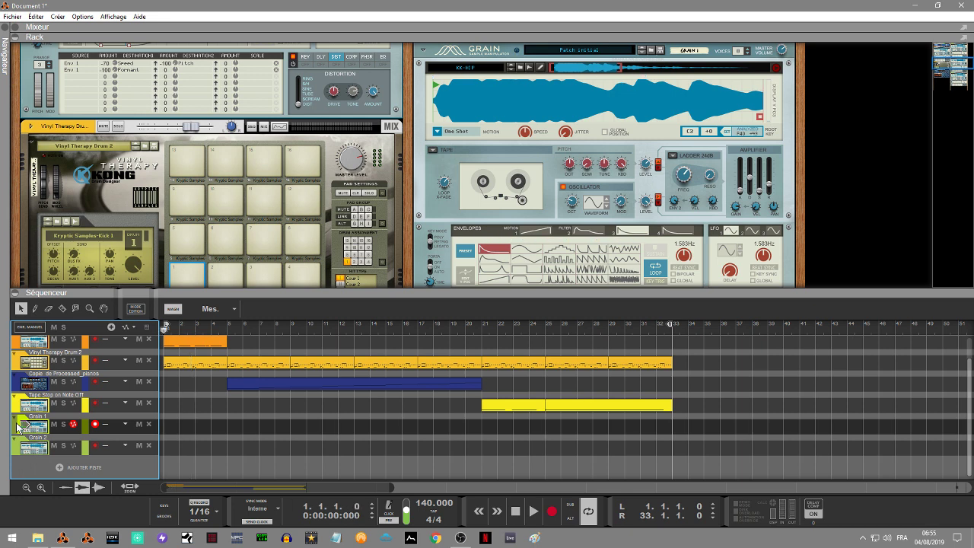
{"action": "key", "text": "space"}
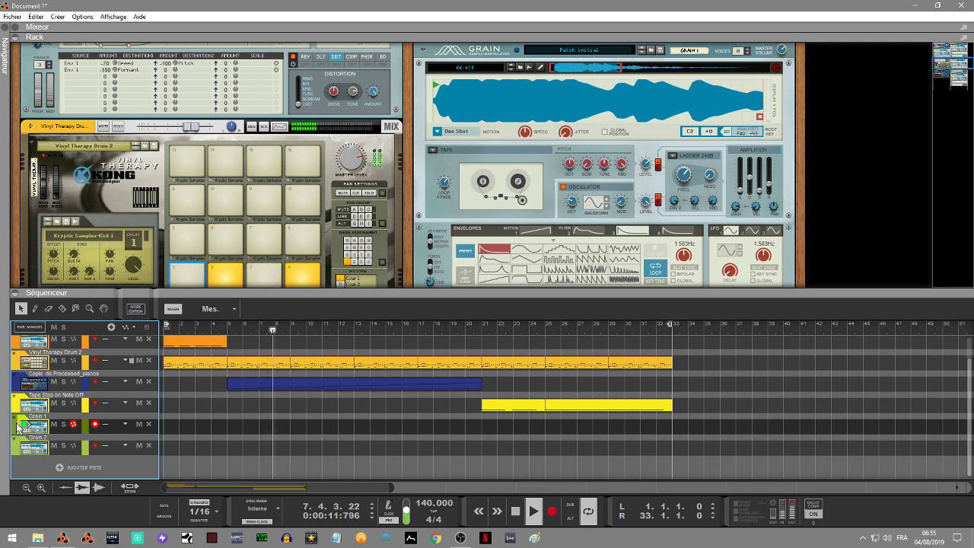
{"action": "key", "text": "space"}
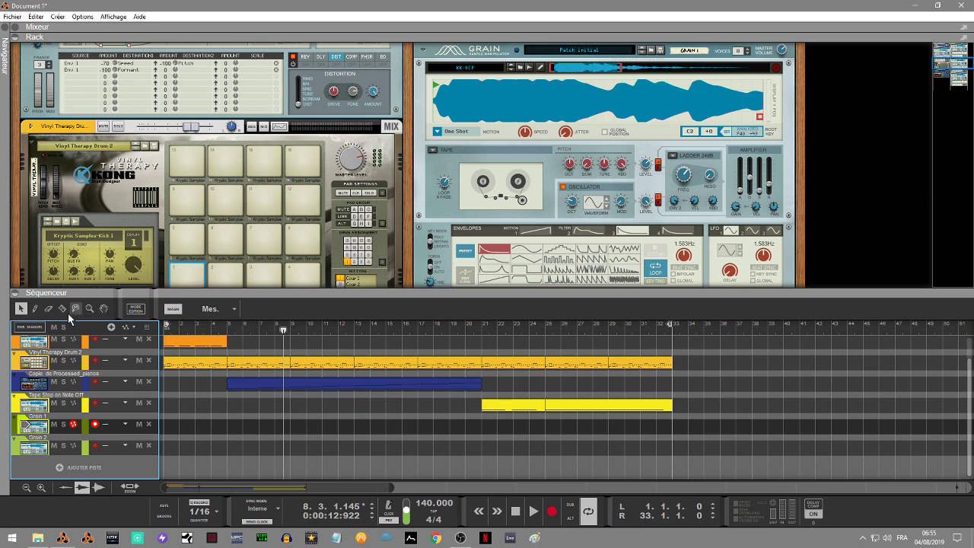
- Try Grain 1's oscillator and filter frequency controls in the full-height rack, and display its Filter envelope
{"action": "left_click", "coordinate": [20, 293]}
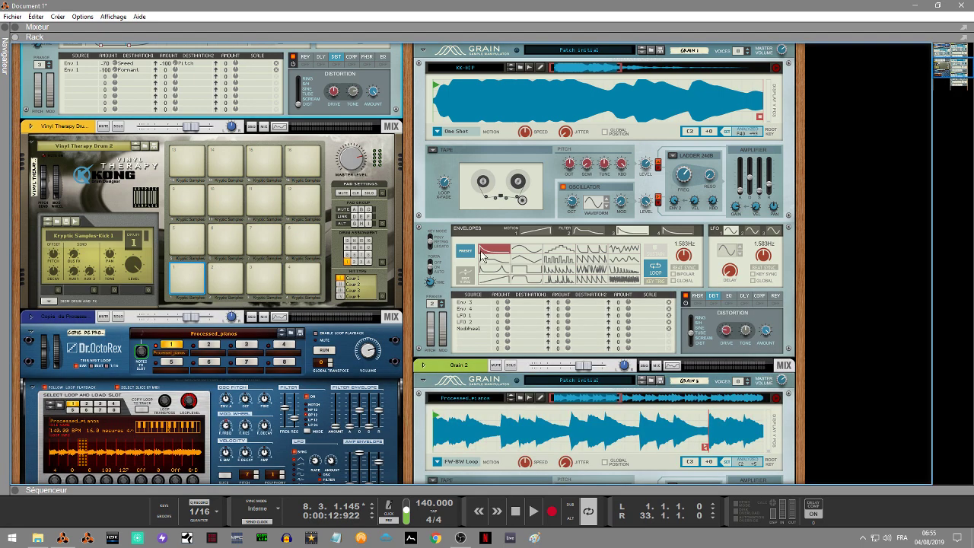
{"action": "left_click", "coordinate": [563, 187]}
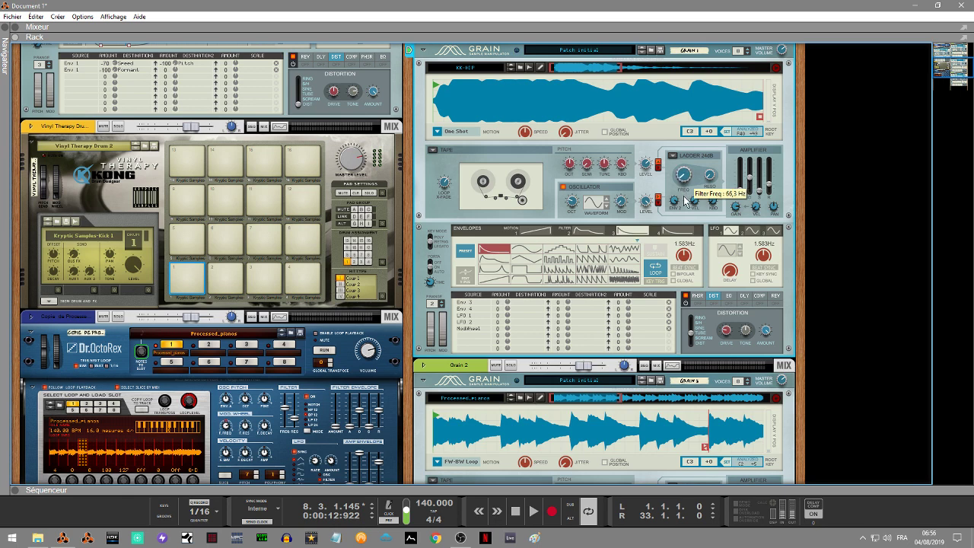
{"action": "left_click_drag", "start_coordinate": [683, 195], "coordinate": [676, 174]}
{"action": "left_click_drag", "start_coordinate": [684, 200], "coordinate": [679, 162]}
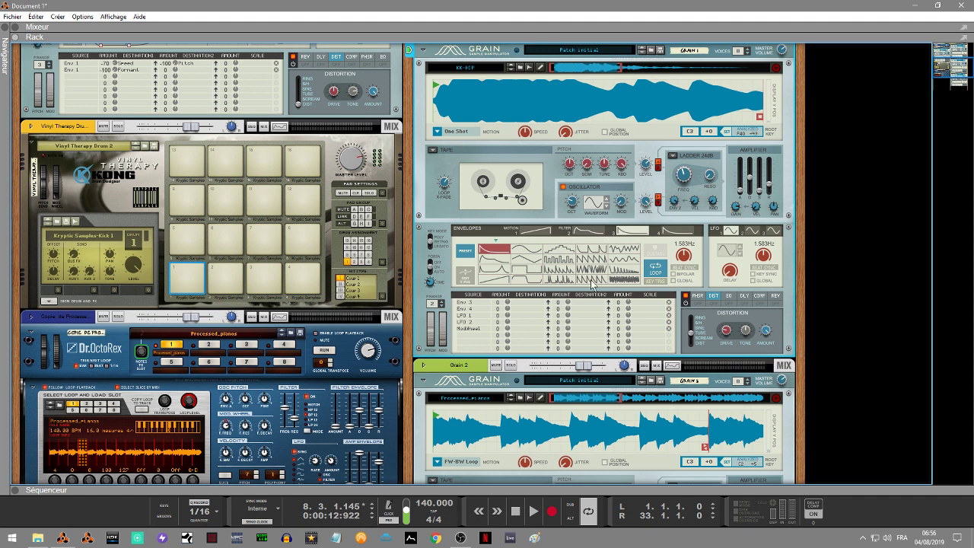
{"action": "left_click", "coordinate": [588, 232]}
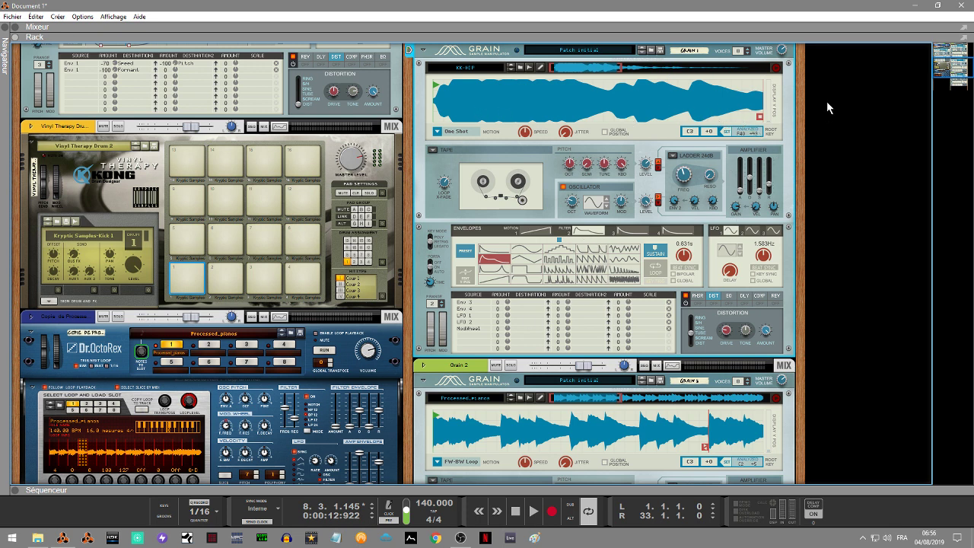
- Solo the Grain 2 and Vinyl Therapy Drum 2 tracks, and select Grain 2 as the track to play
{"action": "scroll", "coordinate": [957, 79], "scroll_direction": "down", "scroll_amount": 5}
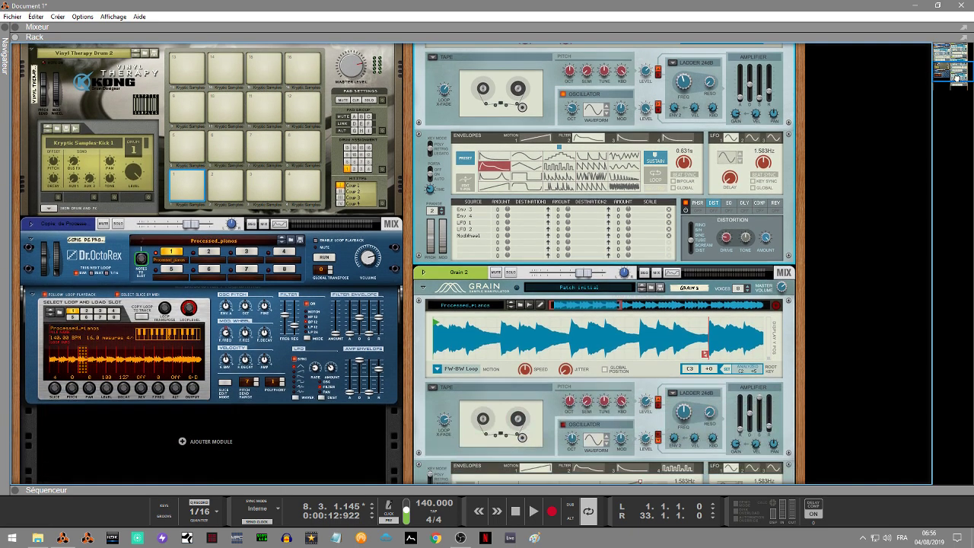
{"action": "scroll", "coordinate": [957, 79], "scroll_direction": "down", "scroll_amount": 1}
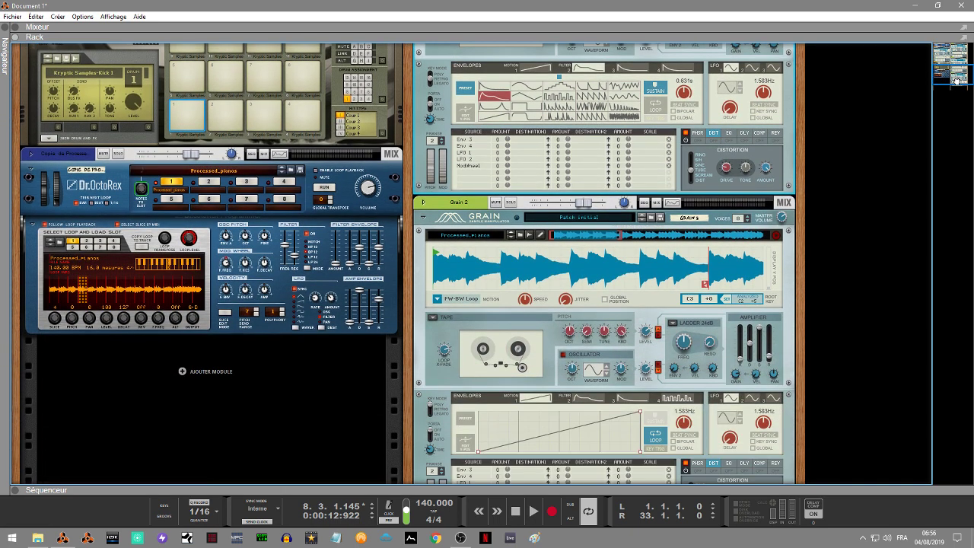
{"action": "left_click", "coordinate": [16, 490]}
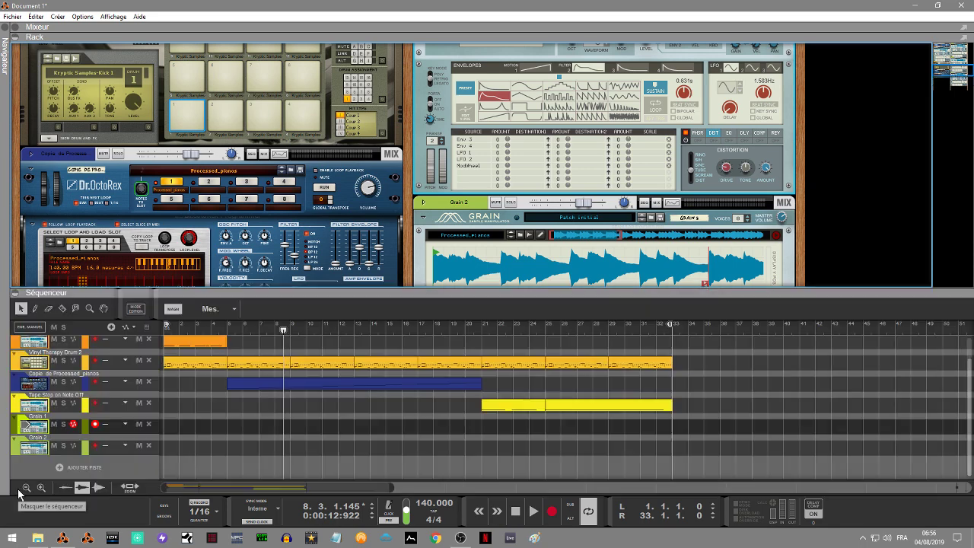
{"action": "left_click", "coordinate": [60, 447]}
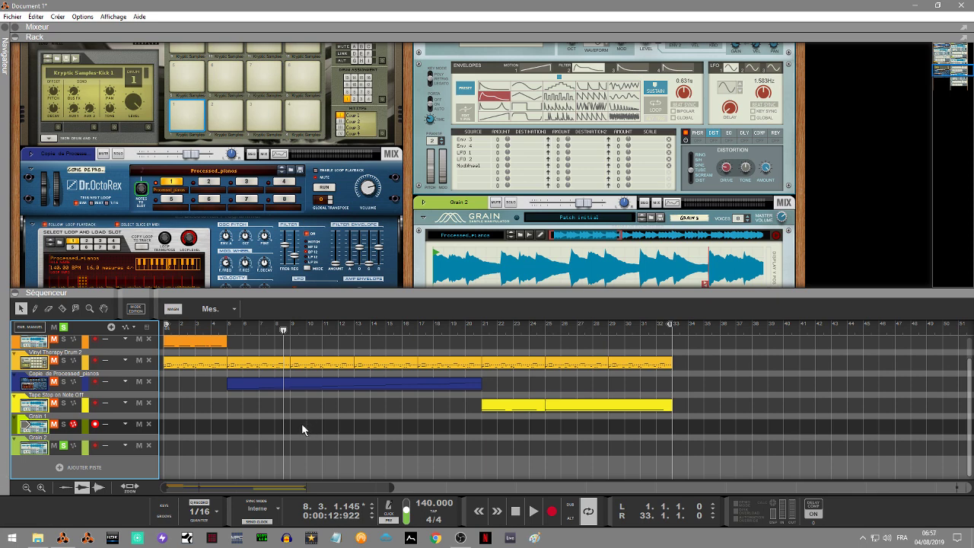
{"action": "left_click", "coordinate": [23, 453]}
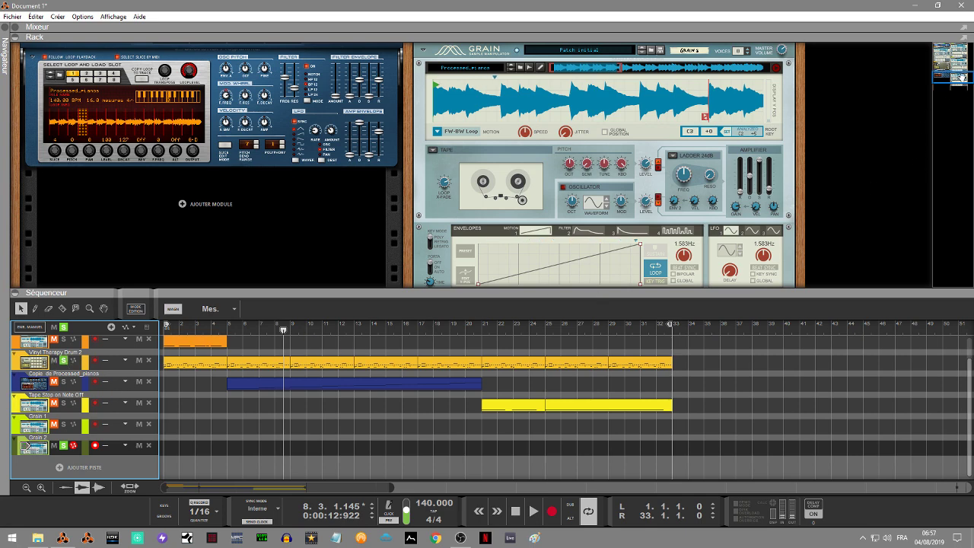
- Play the soloed tracks from bar 1, stop playback, and examine Grain 2's envelope and modulation sections
{"action": "left_click_drag", "start_coordinate": [961, 77], "coordinate": [961, 79]}
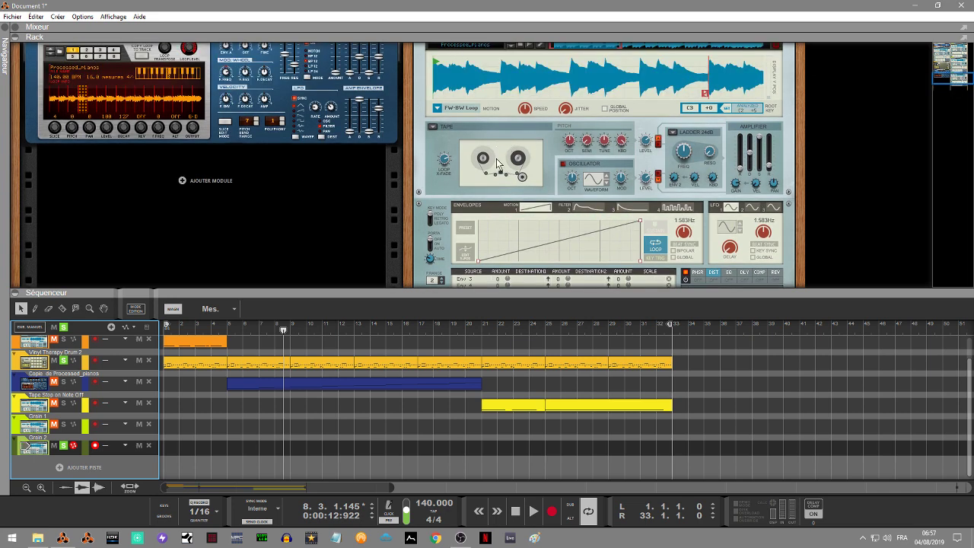
{"action": "key", "text": "Home"}
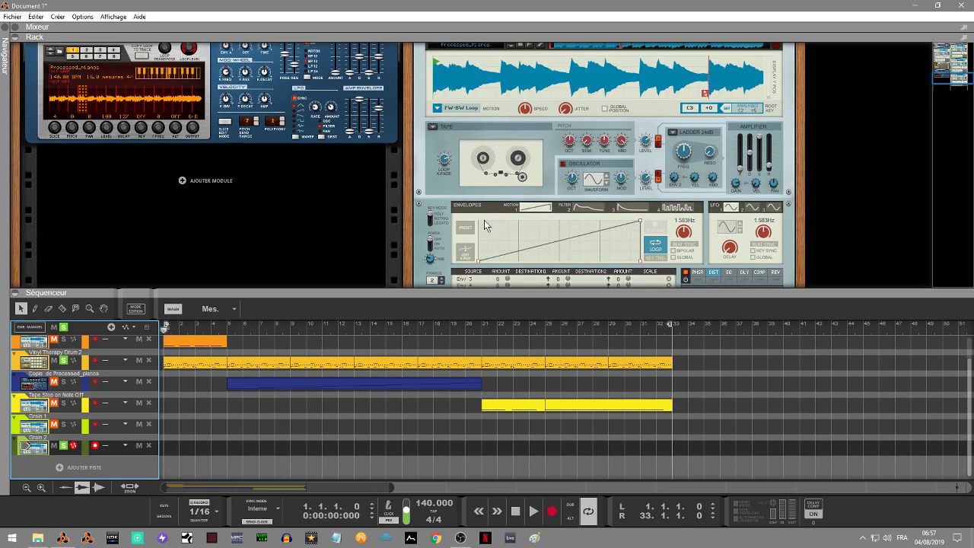
{"action": "key", "text": "space"}
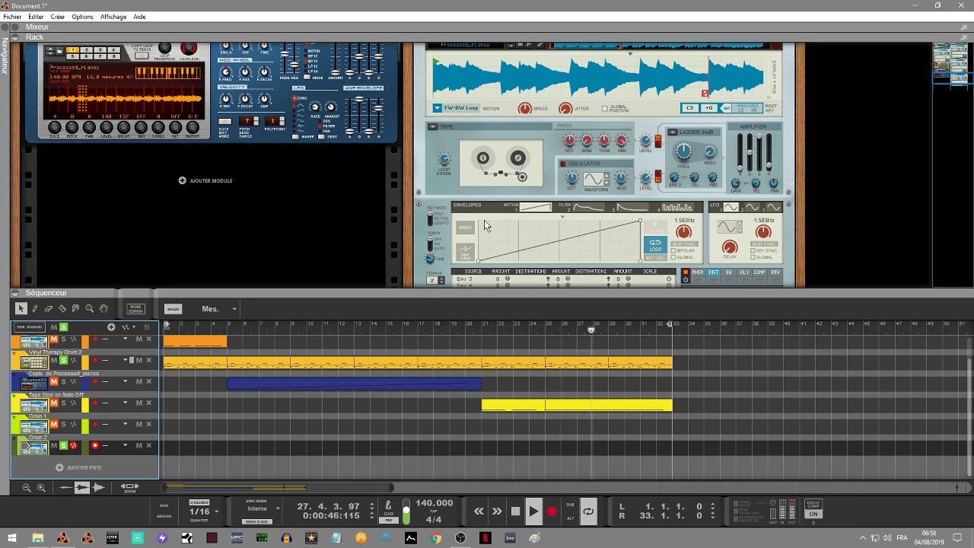
{"action": "key", "text": "space"}
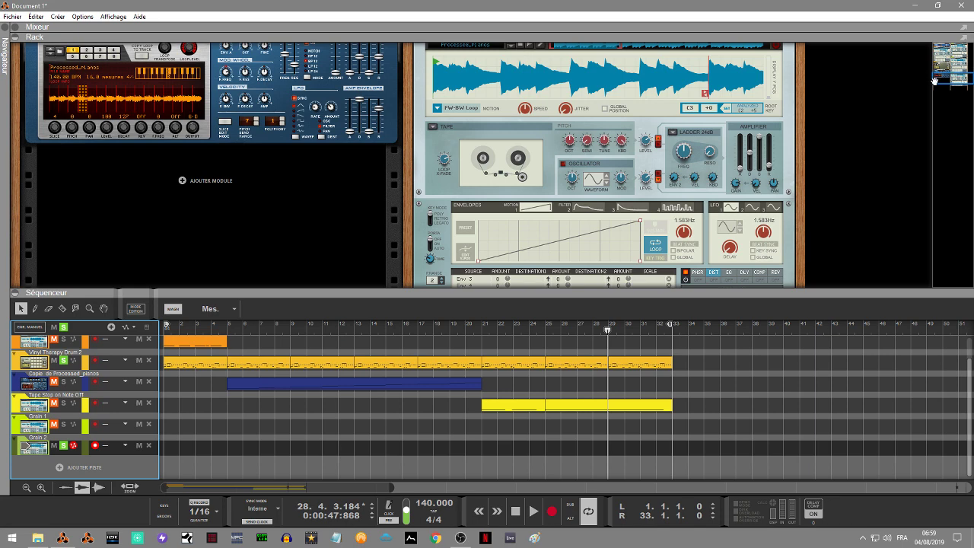
{"action": "mouse_move", "coordinate": [946, 77]}
{"action": "left_mouse_down"}
{"action": "mouse_move", "coordinate": [947, 67]}
{"action": "mouse_move", "coordinate": [950, 79]}
{"action": "left_mouse_up"}
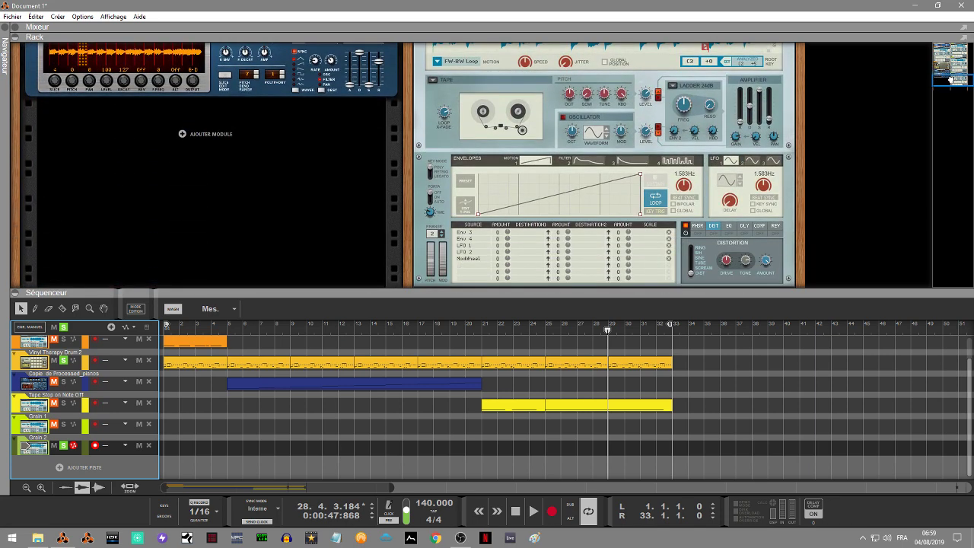